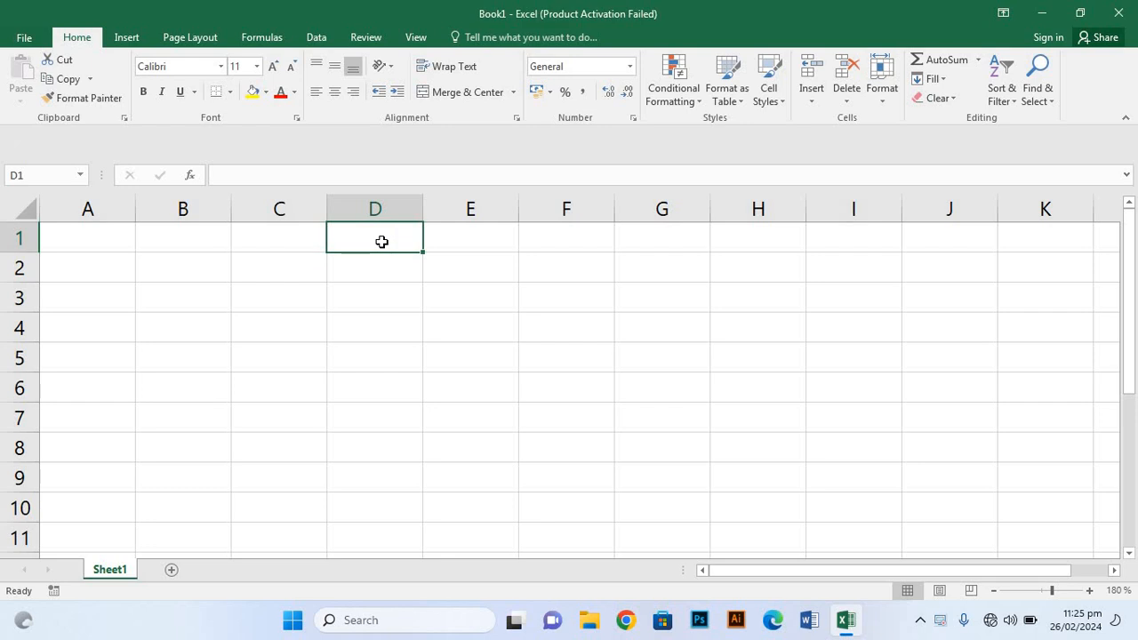
Enter the dates 01/01/2000, 01/12/2018 and 05/04/2019 in cells D2 to D4
key(Return)
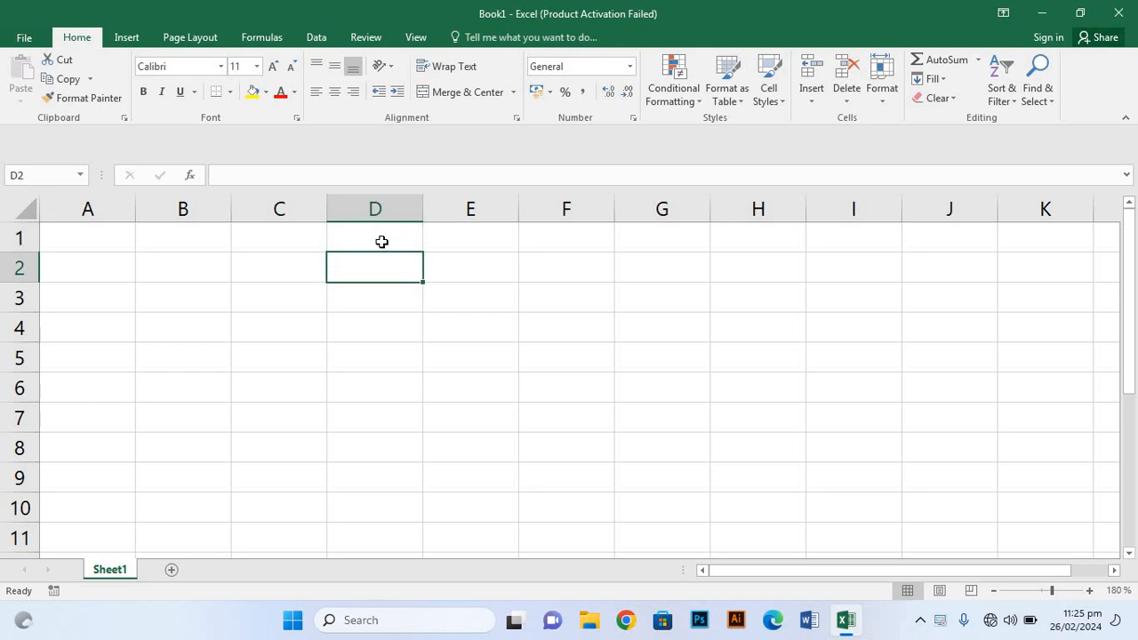
text(01/01/)
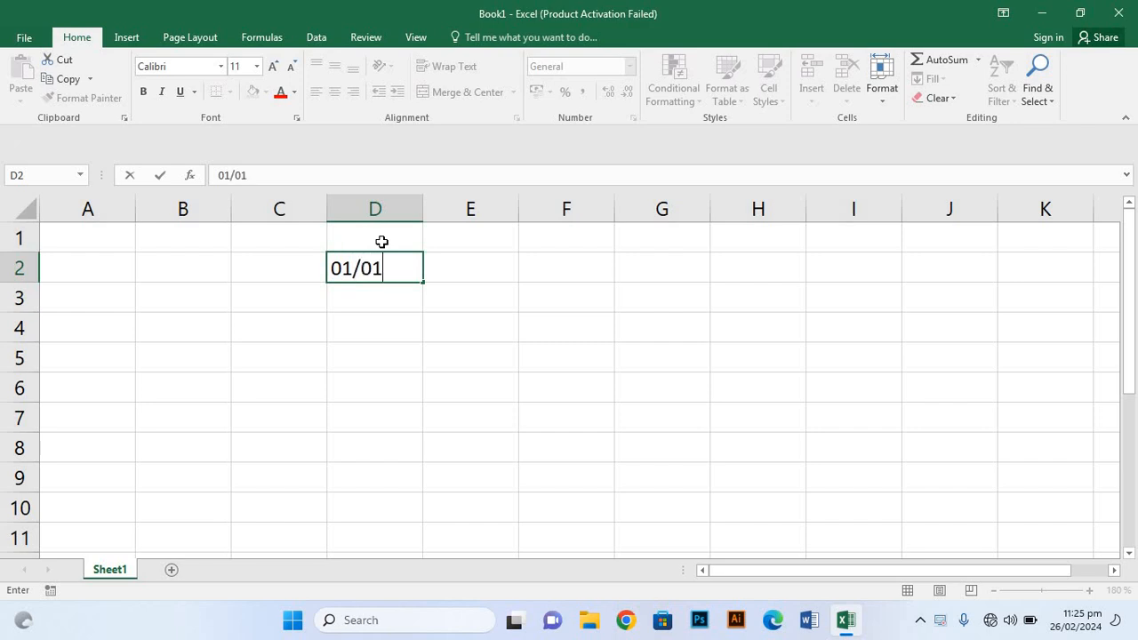
text(2000)
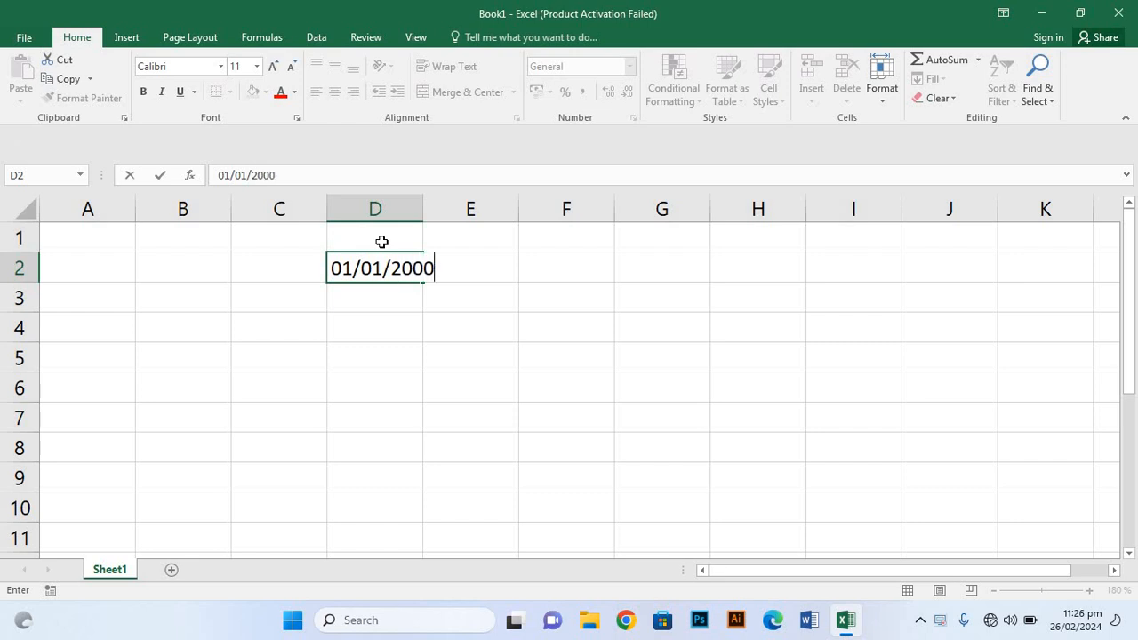
key(Return)
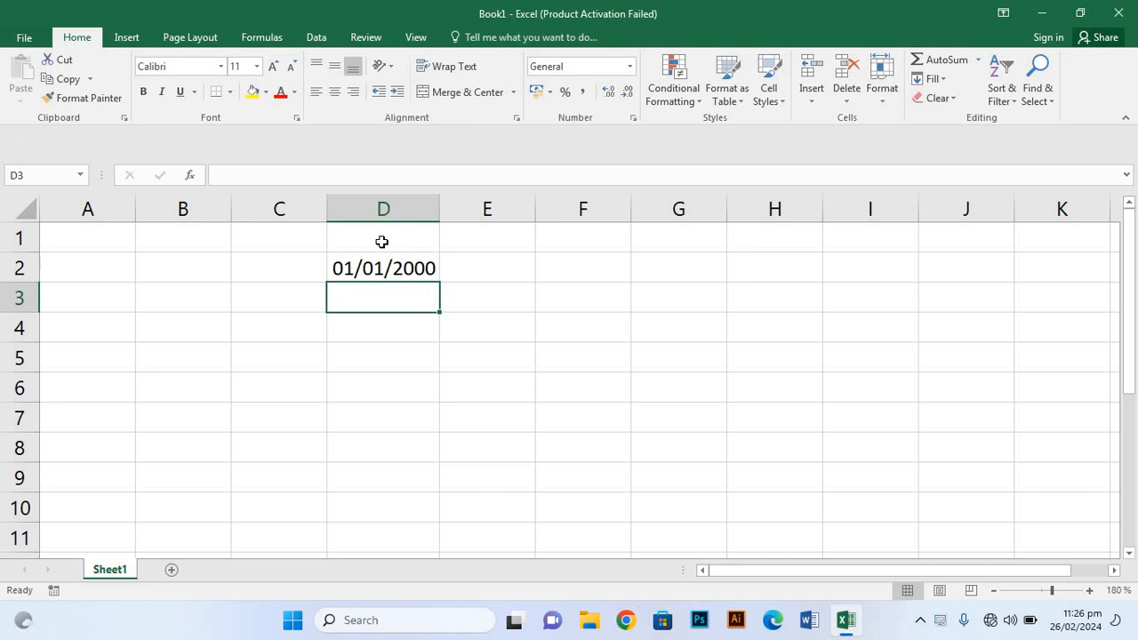
text(01/)
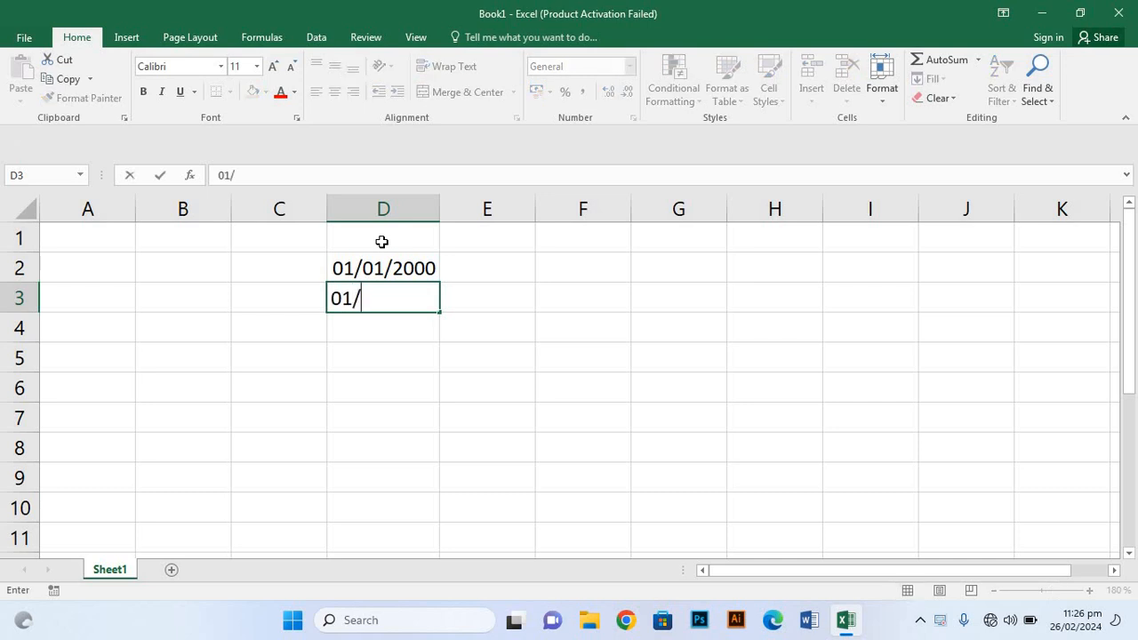
text(12/2018)
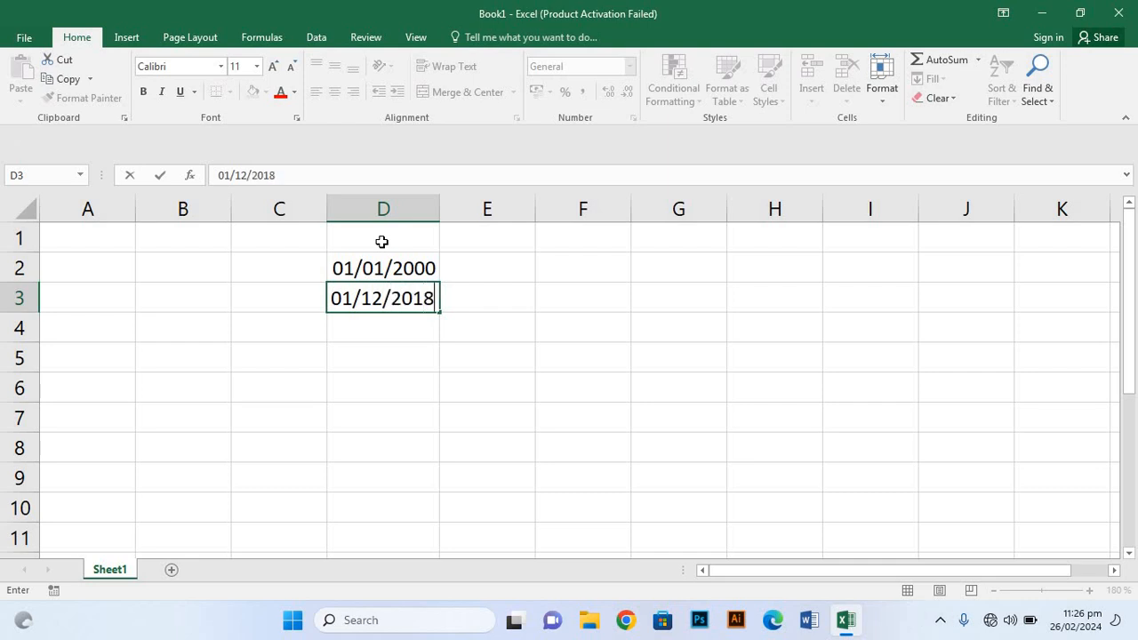
key(Return)
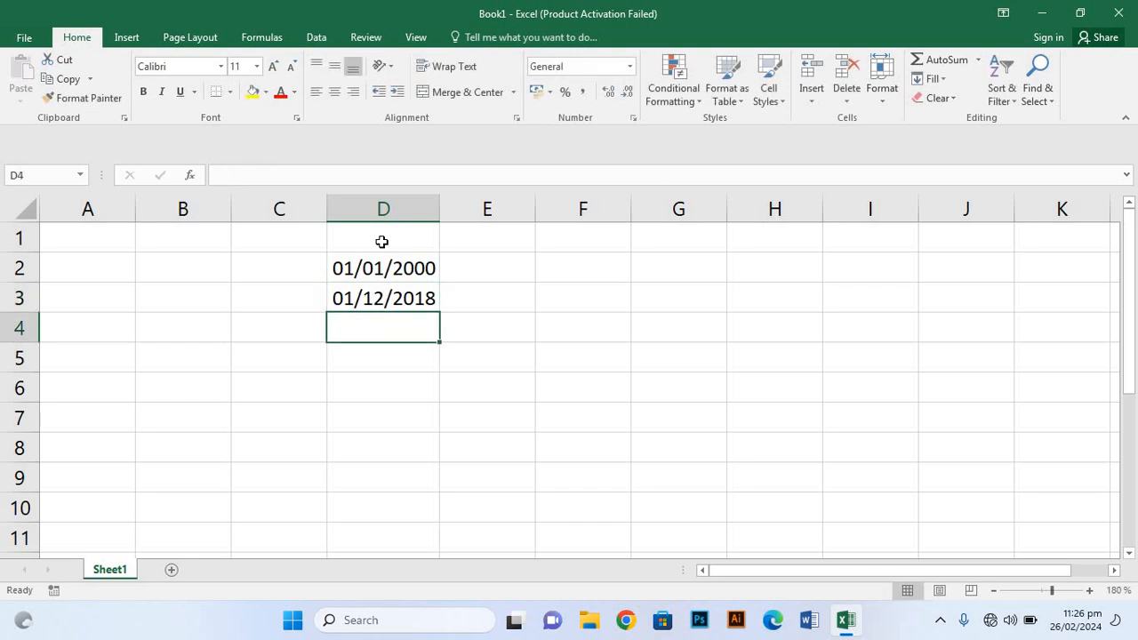
text(05/)
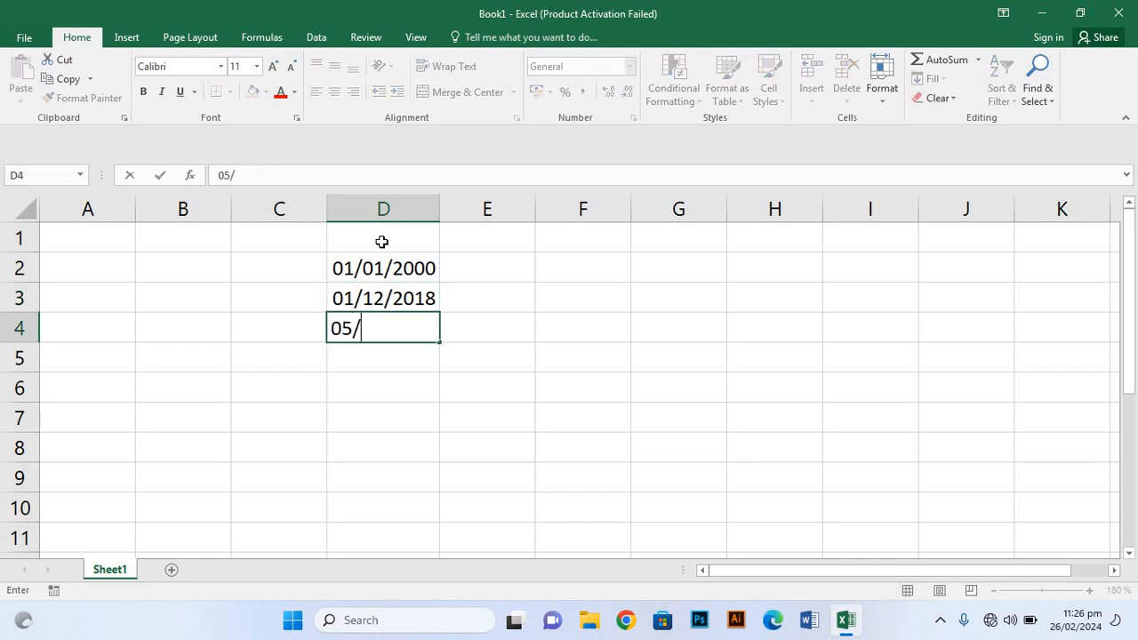
text(04/2019)
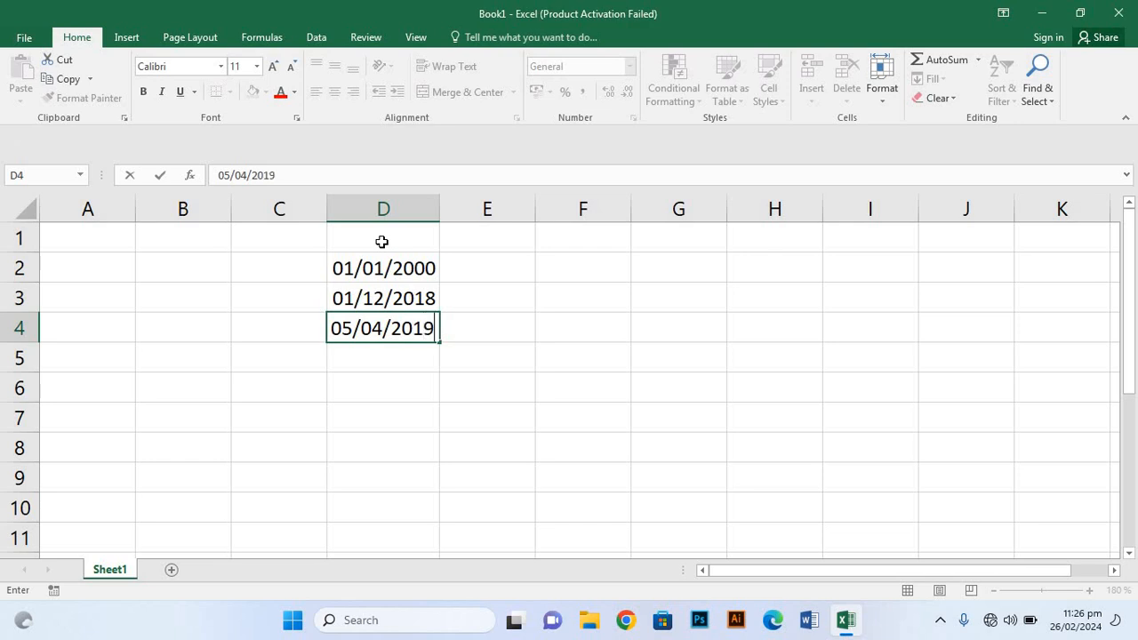
key(Return)
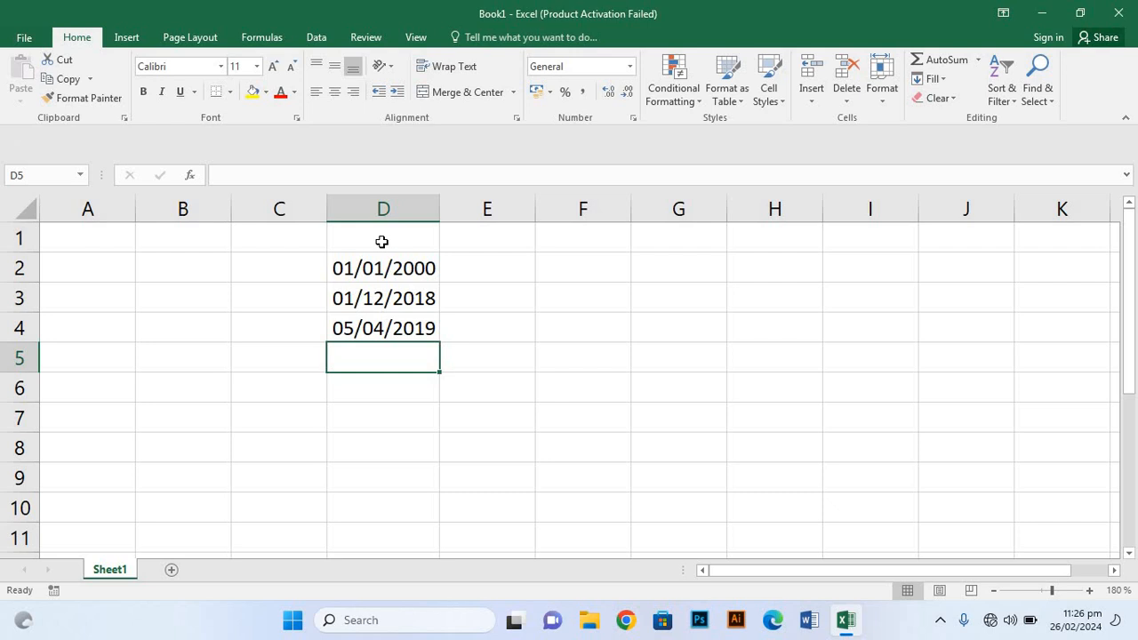
Enter the dates 17/05/1900 and 18/07/1900 in cells D5 and D6
text(17)
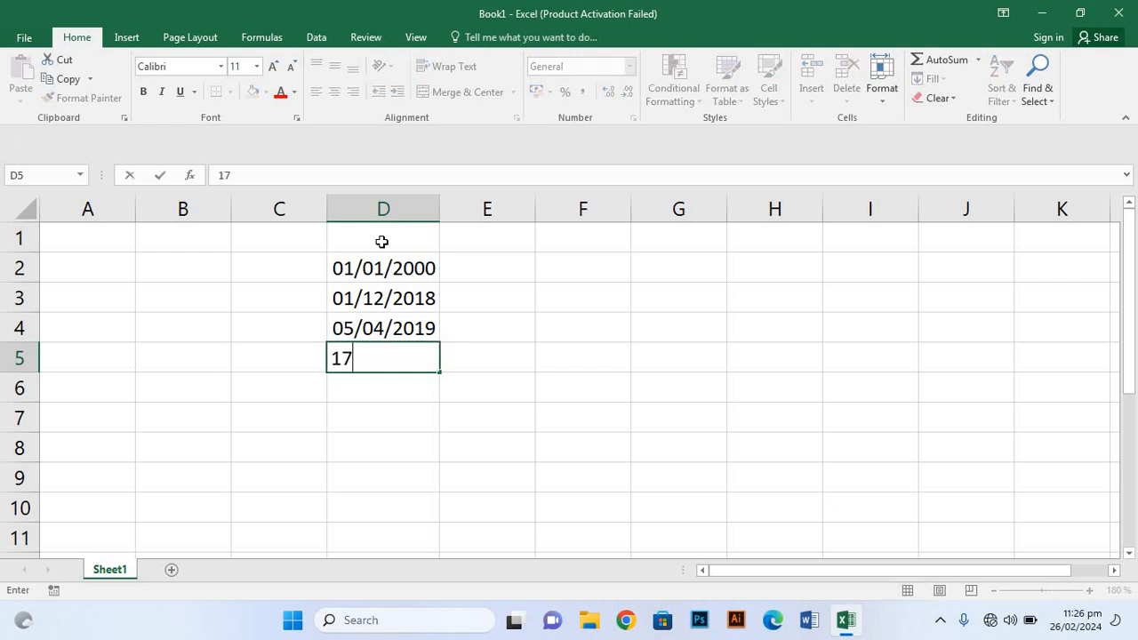
text(/05/)
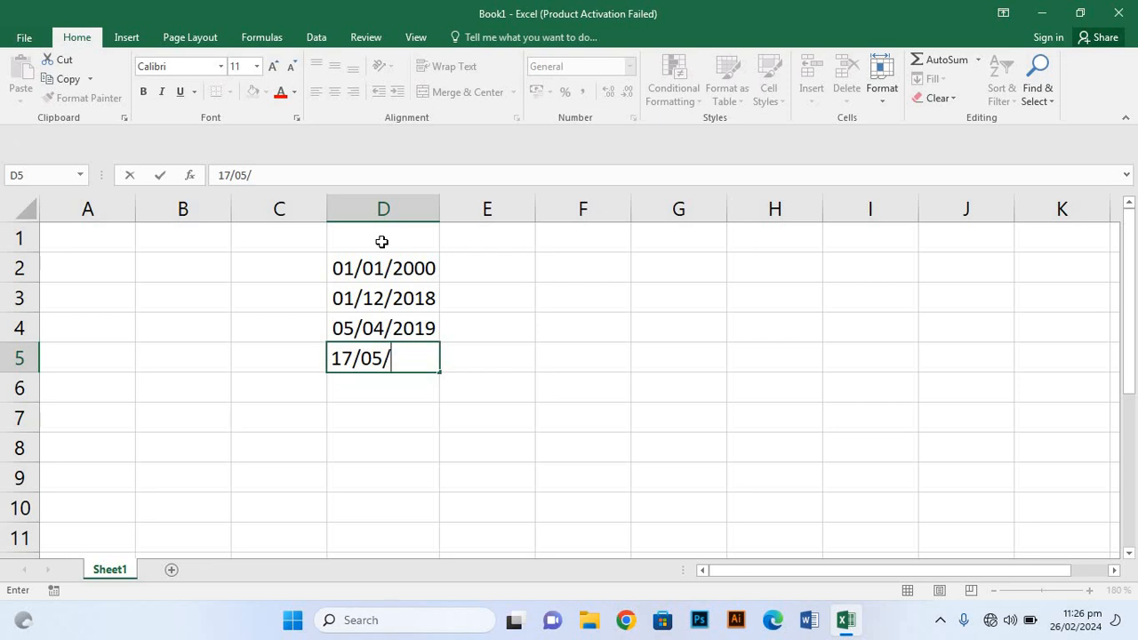
text(1900)
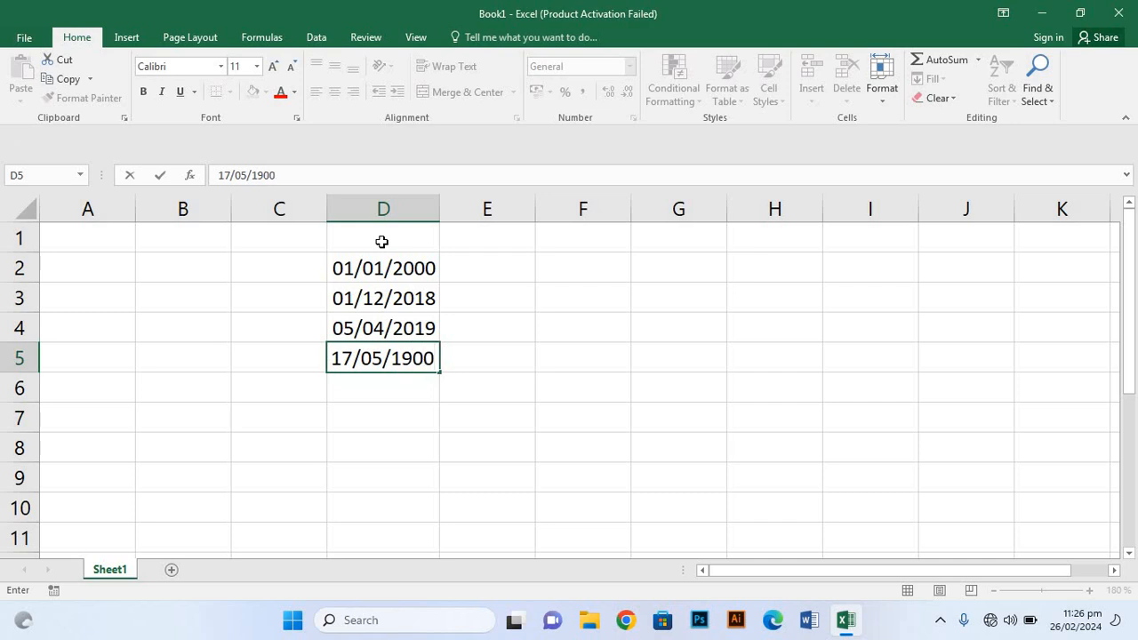
key(Return)
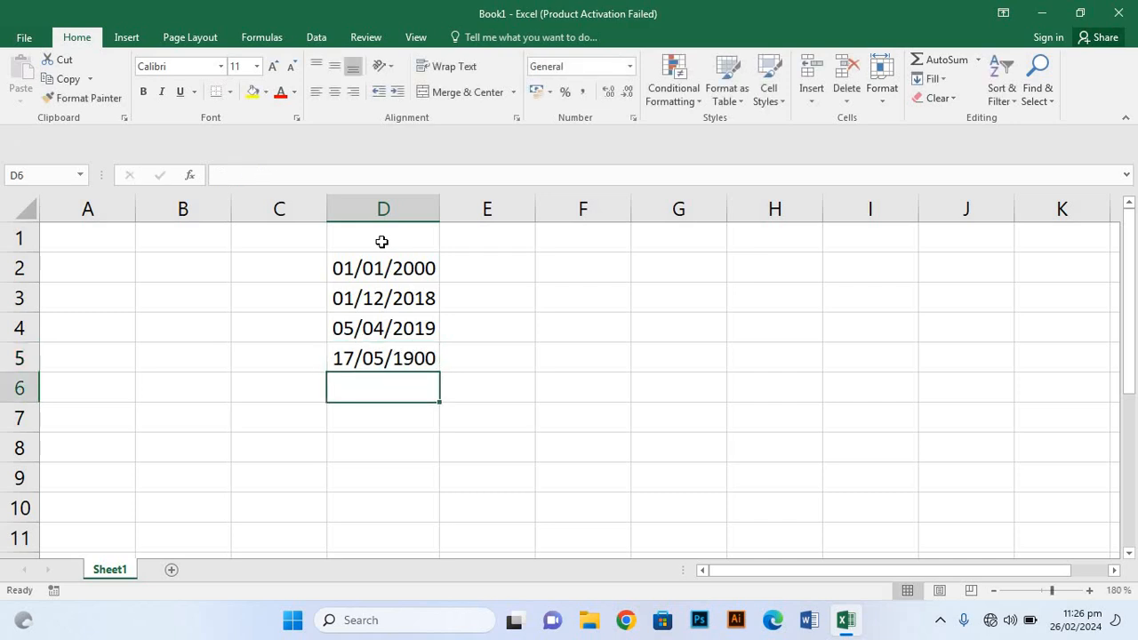
text(18/)
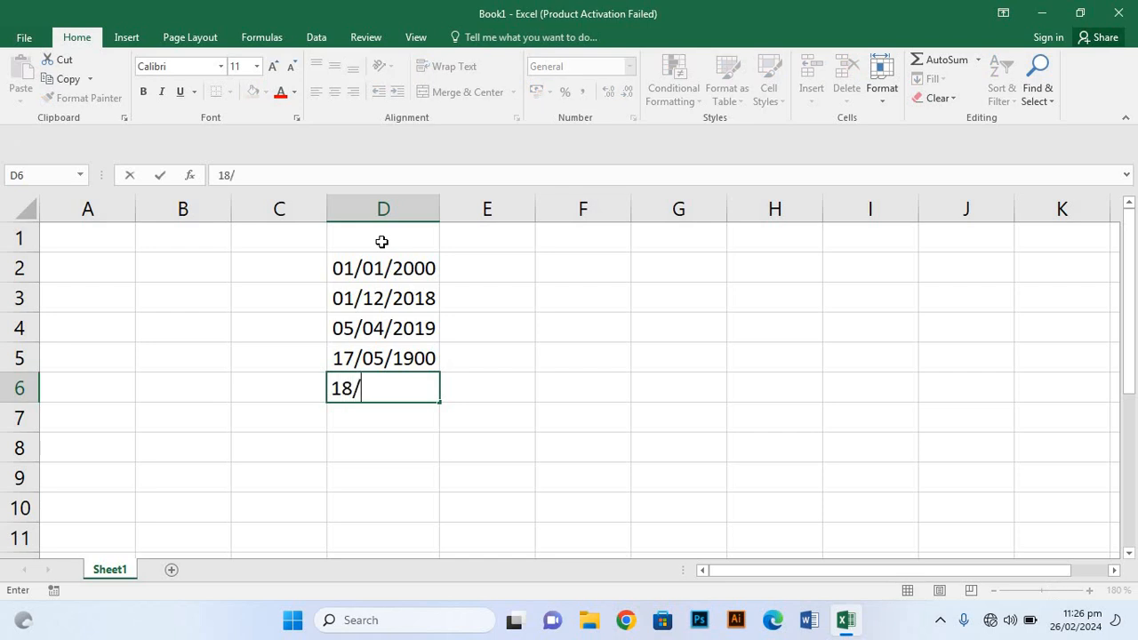
text(07/1900)
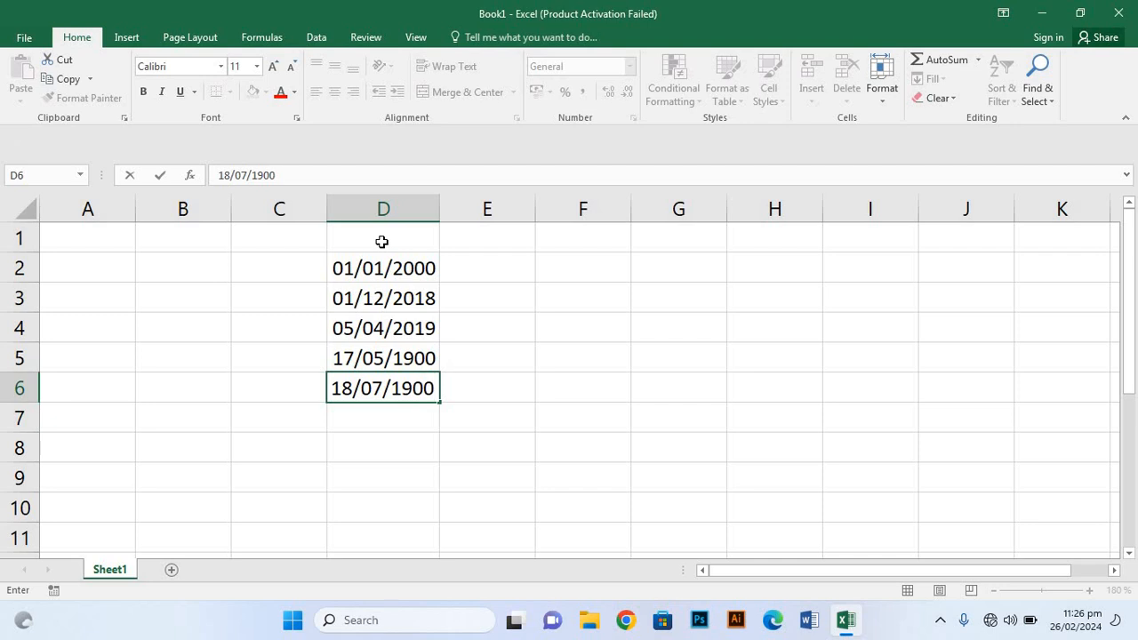
key(Return)
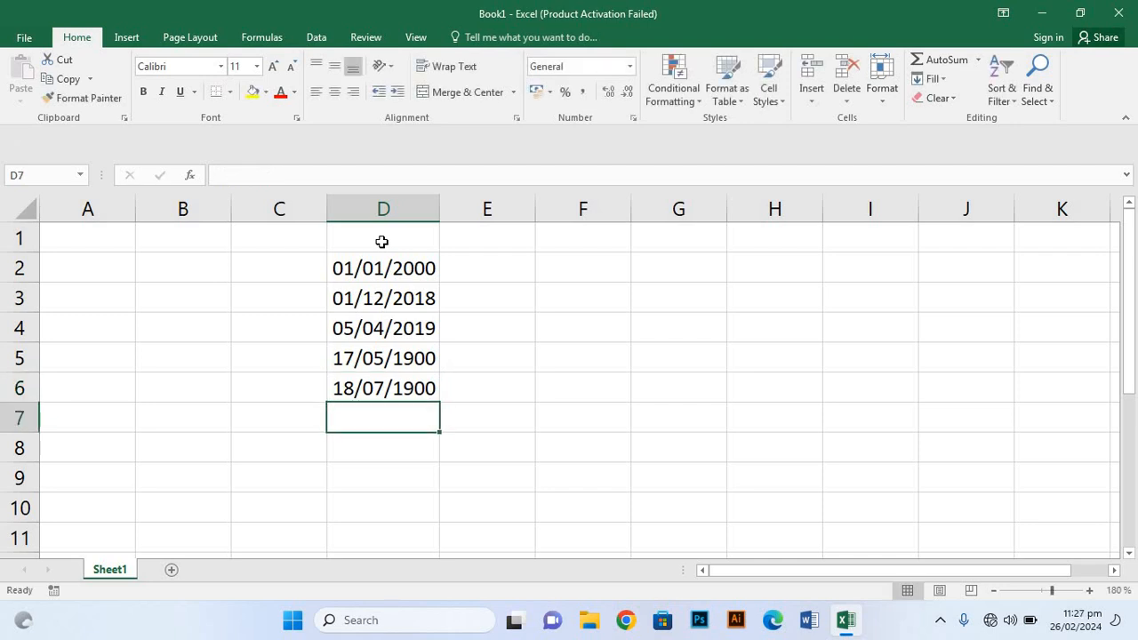
Enter the dates 28/02/2001 and 14/12/2020 in cells D7 and D8
text(28/)
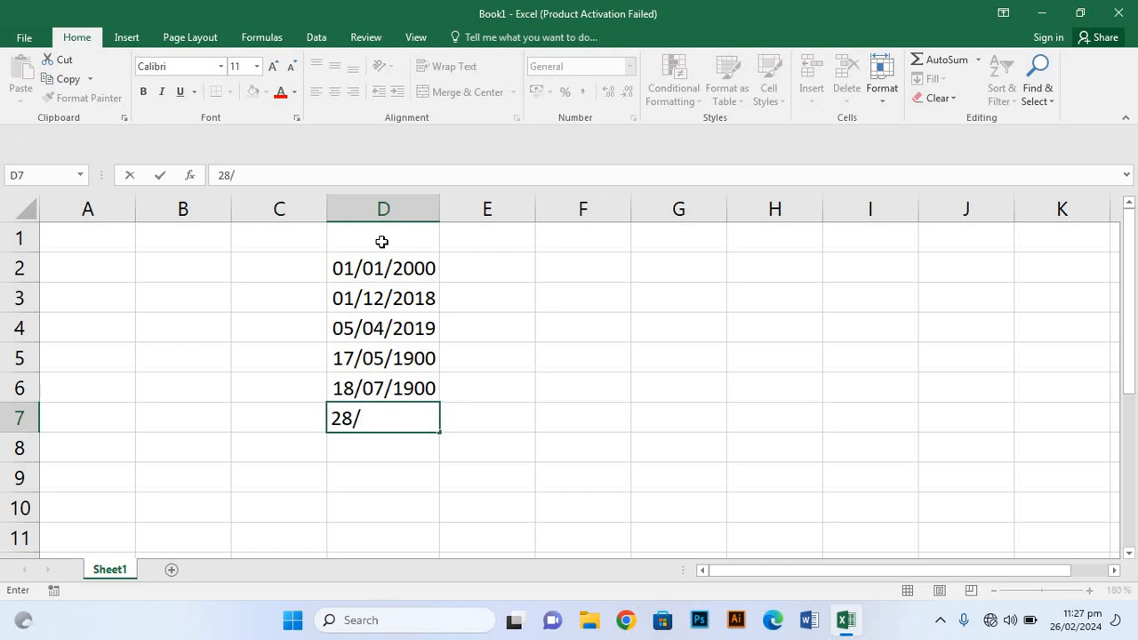
text(02/20)
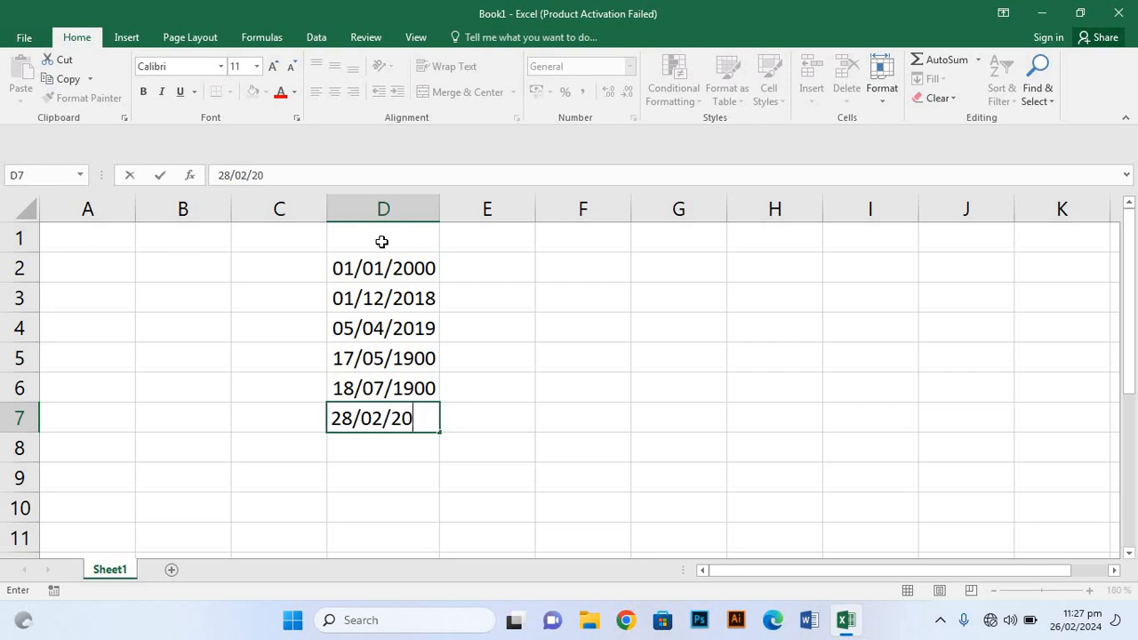
text(01)
key(Return)
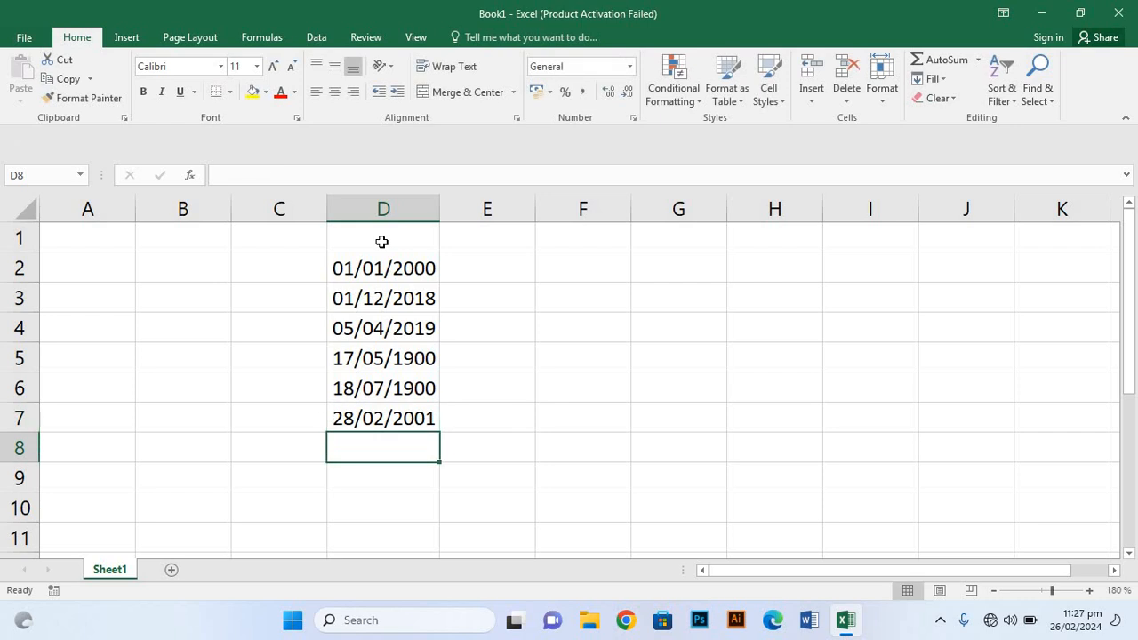
text(14/)
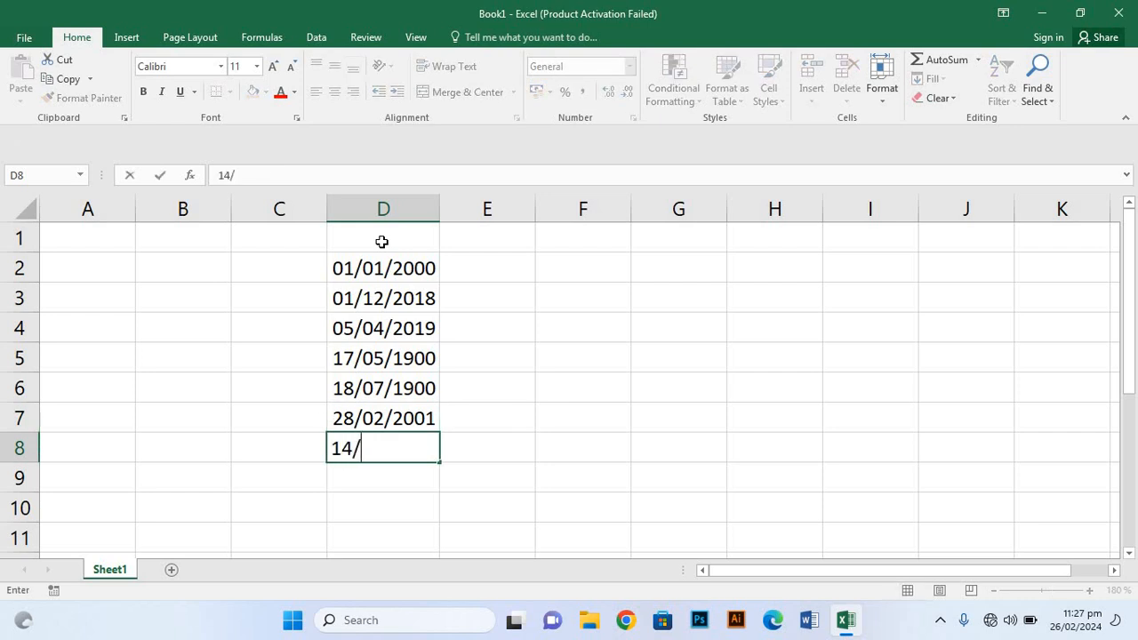
text(12/2020)
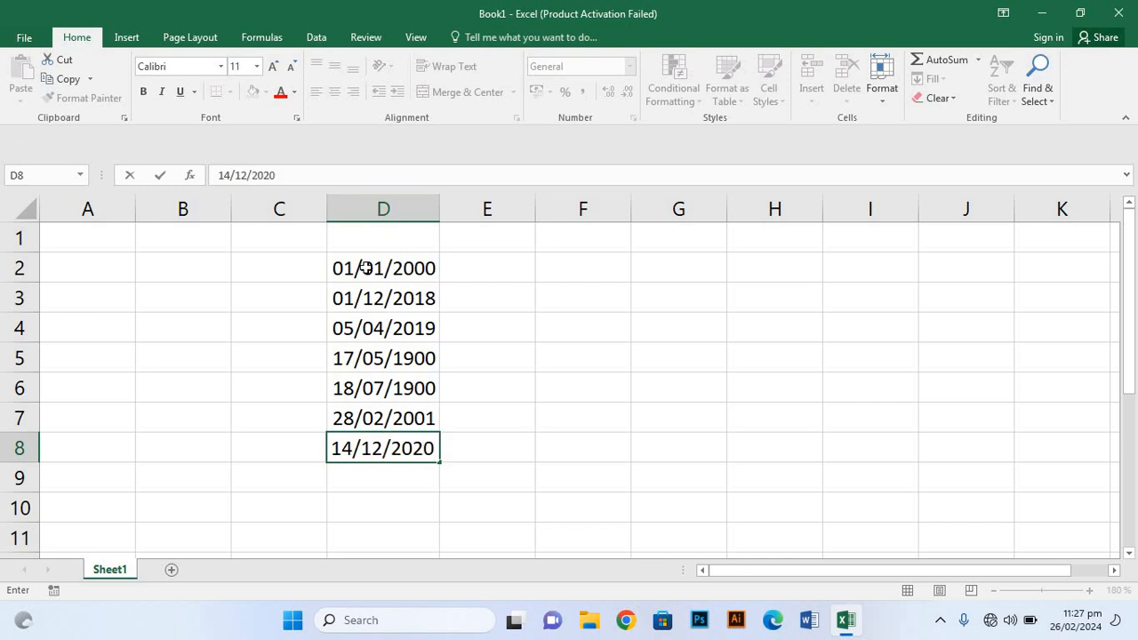
Add the heading Date in cell D1 above the list of dates
click(365, 237)
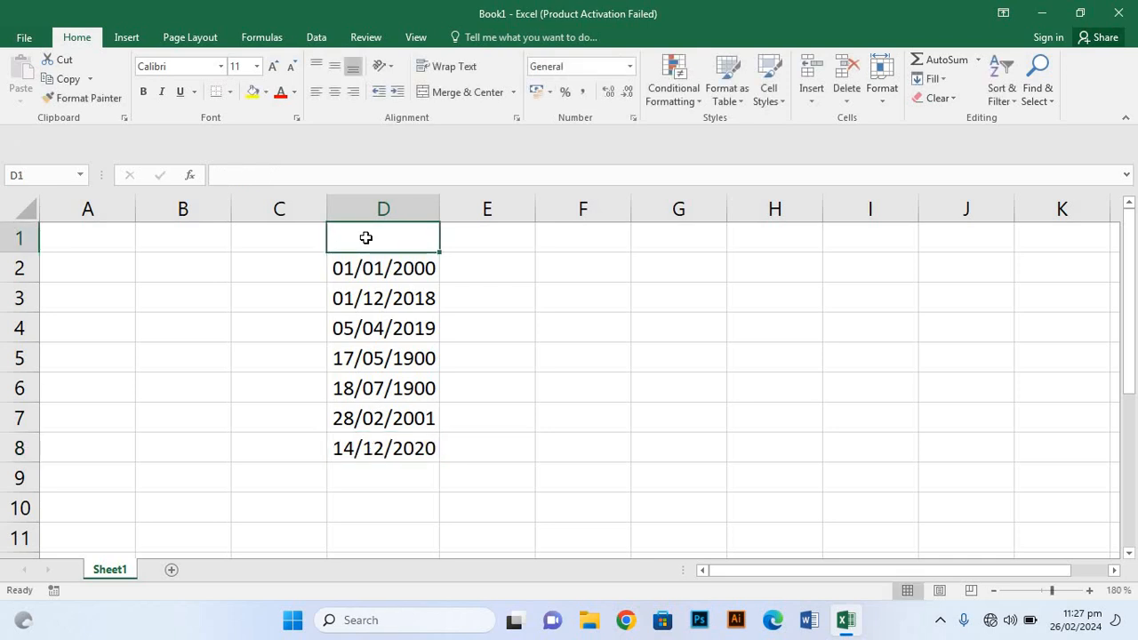
text(D)
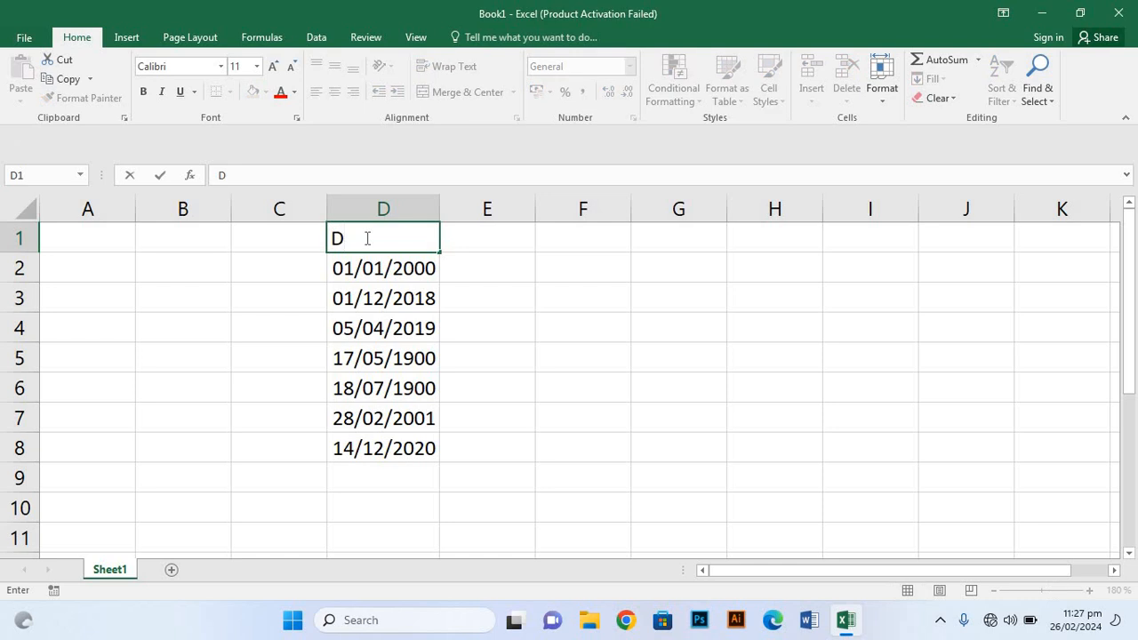
text(ate)
click(589, 421)
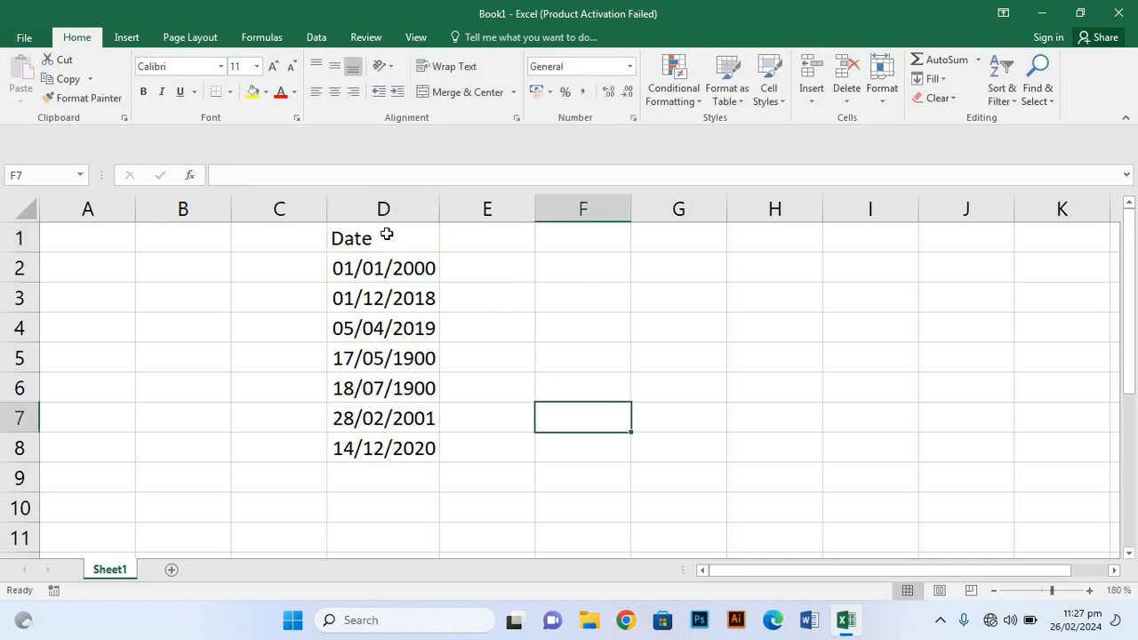
Centre the contents of D1:D8 horizontally and fill the Date heading cell with yellow
click(386, 233)
key(ctrl+shift+Down)
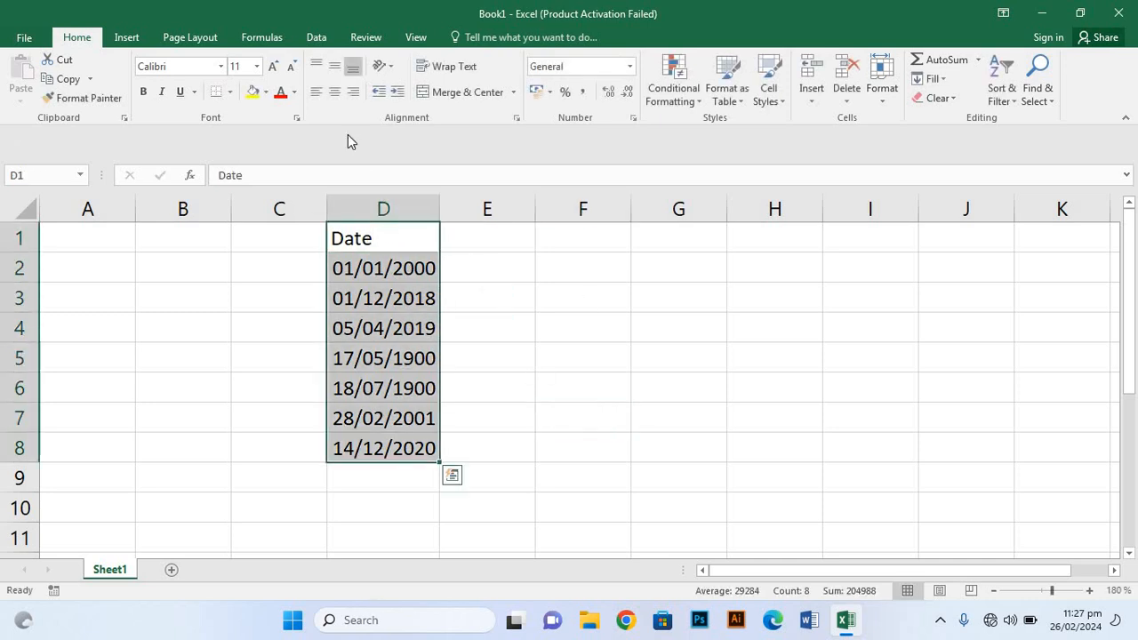
click(334, 92)
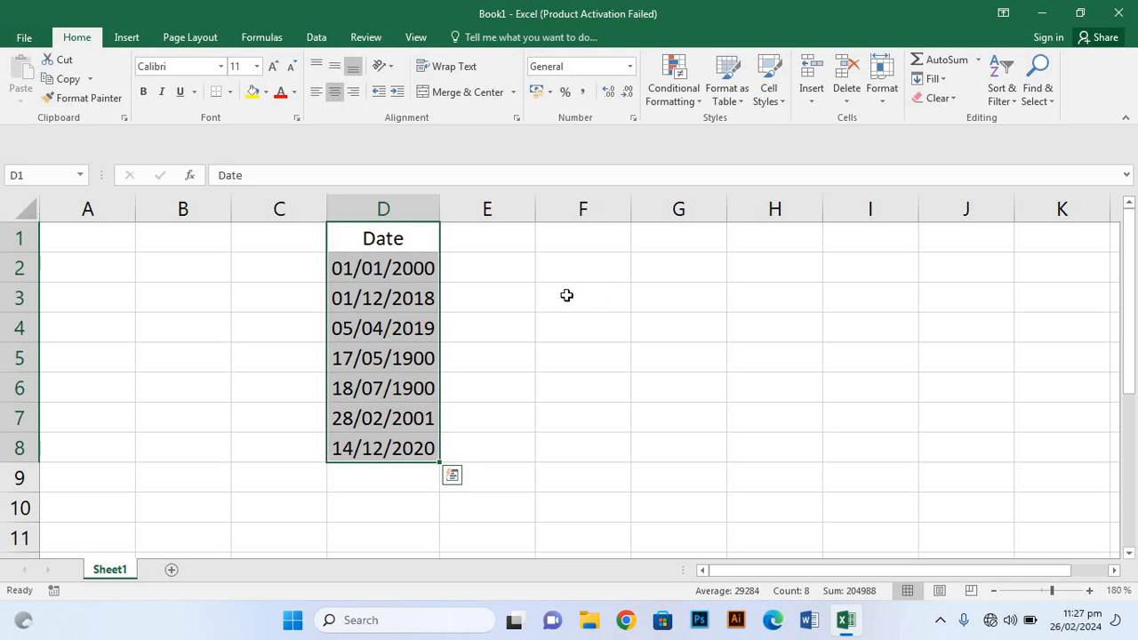
click(566, 295)
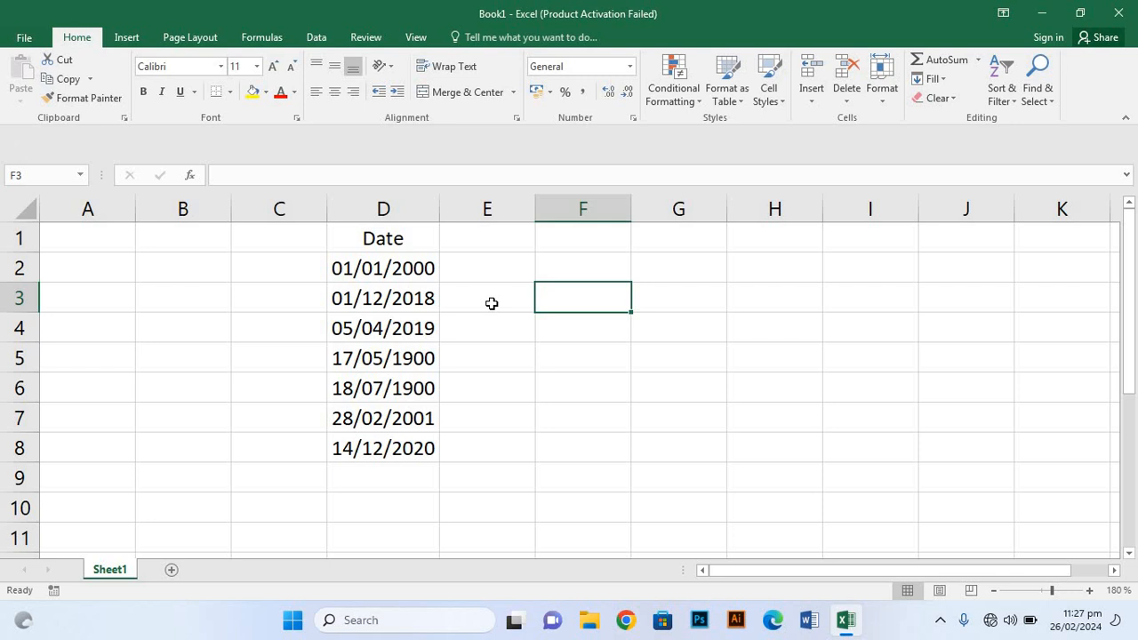
click(395, 244)
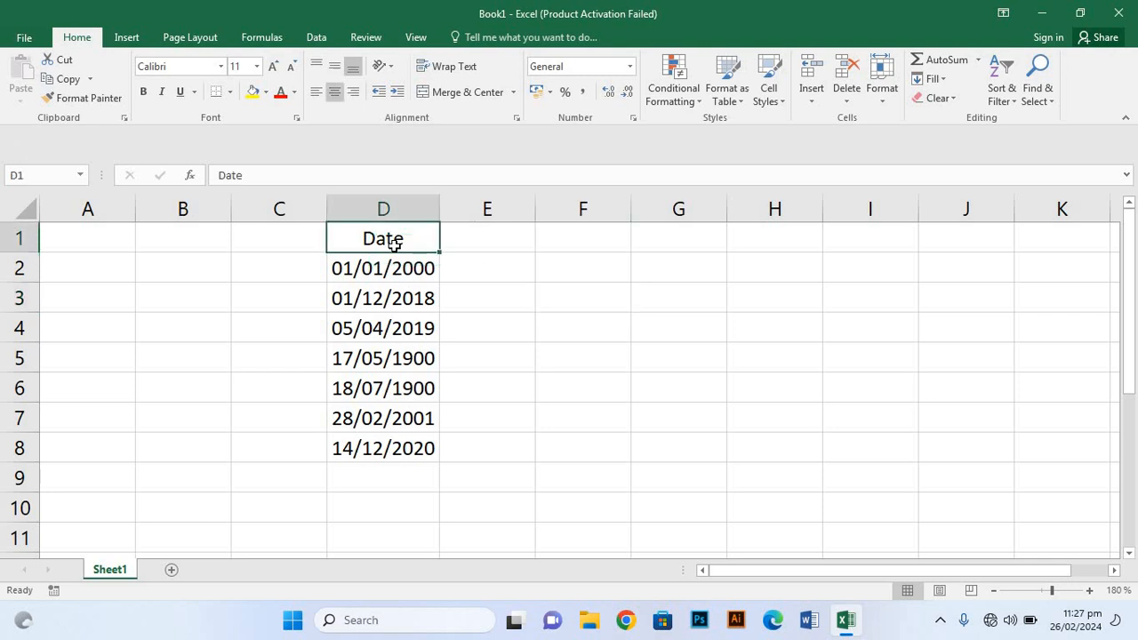
click(252, 93)
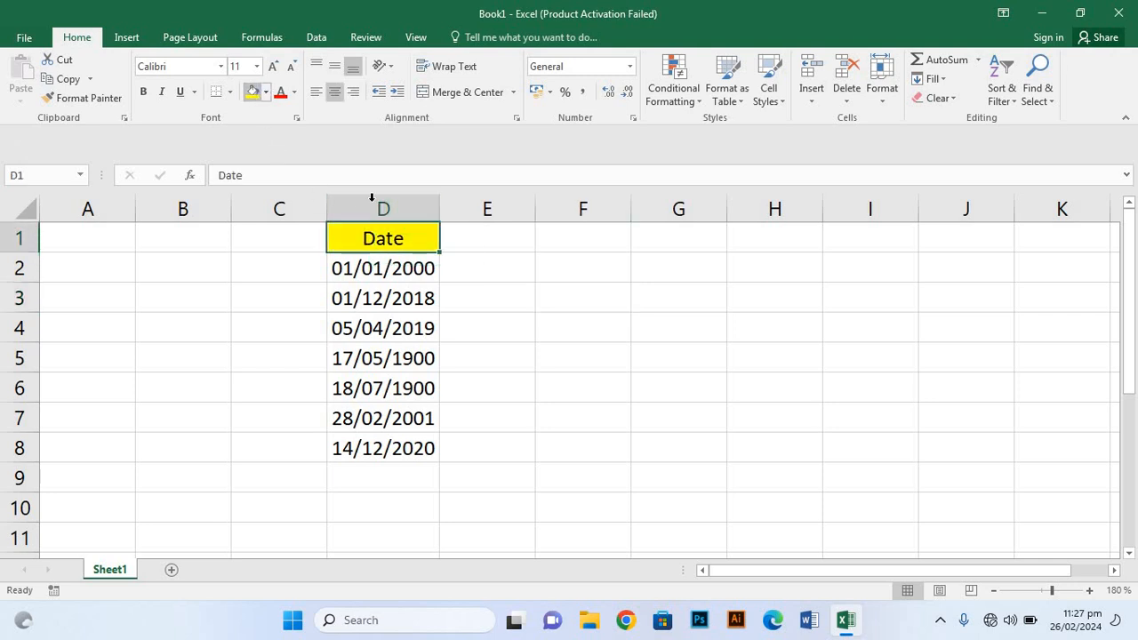
Enter the formula =TEXT(D2,"dddd") in cell E1 to convert the first date to its weekday name
click(483, 234)
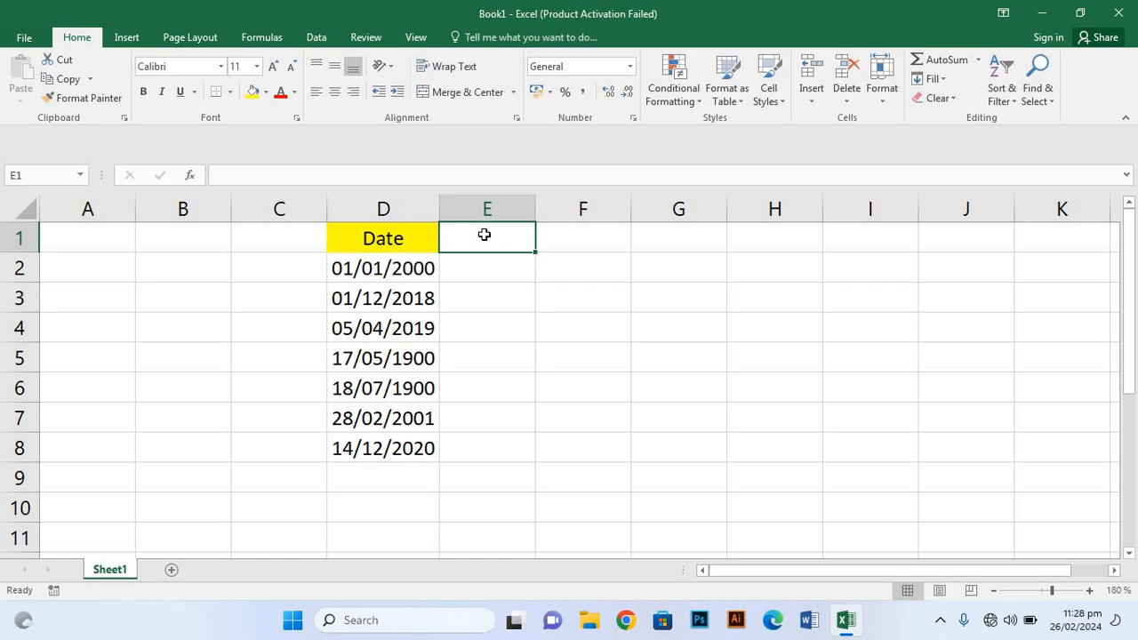
text(=)
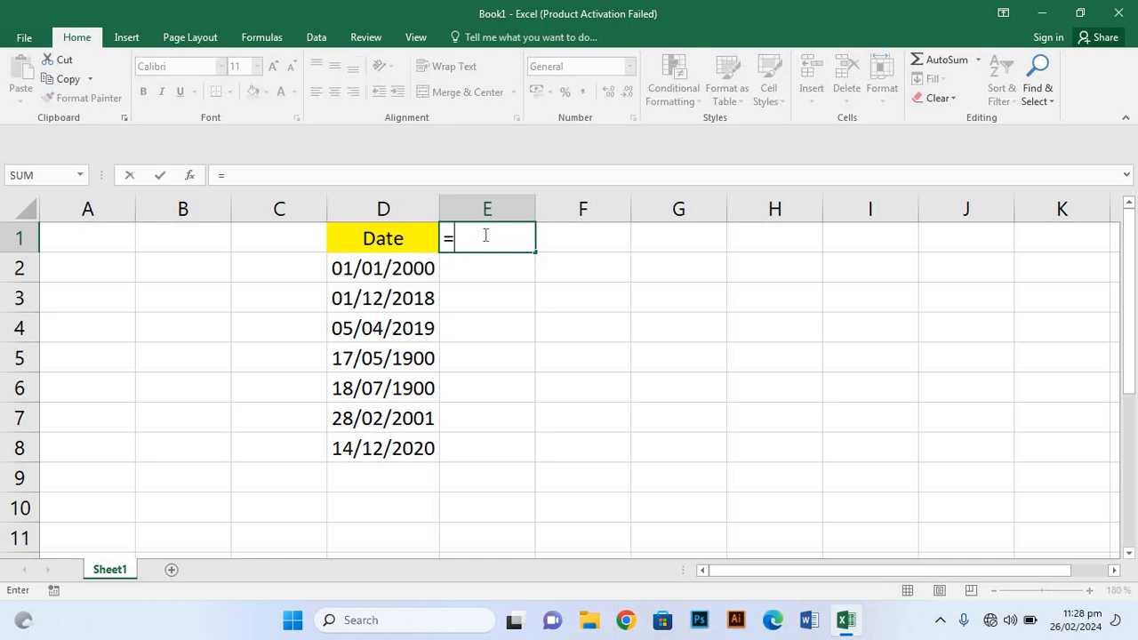
text(Tex)
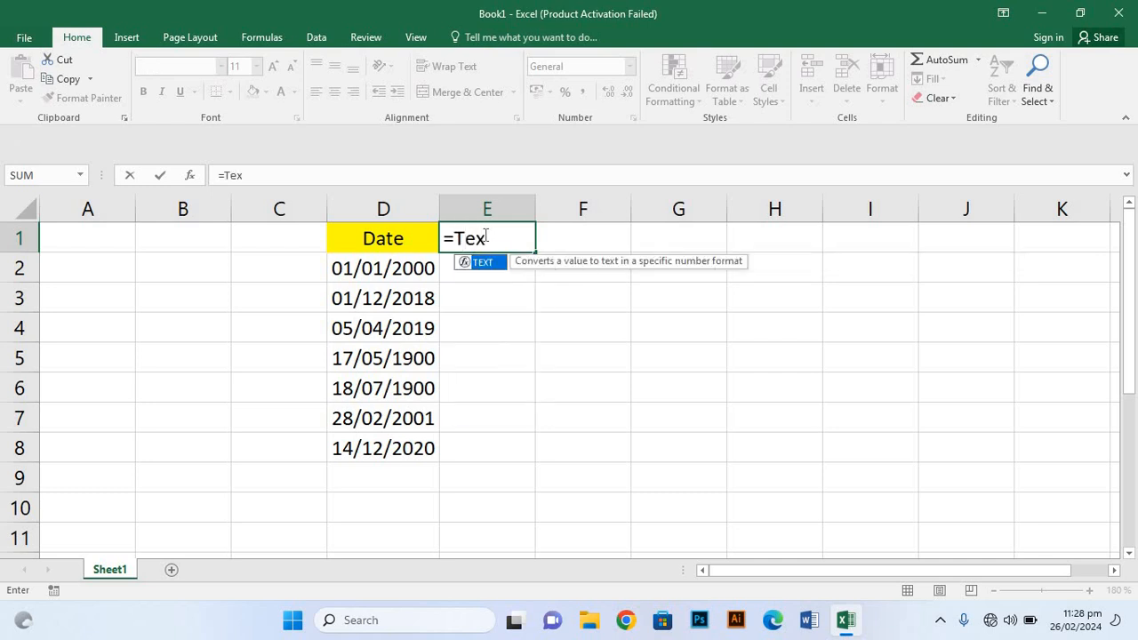
text(e)
key(BackSpace)
text(t()
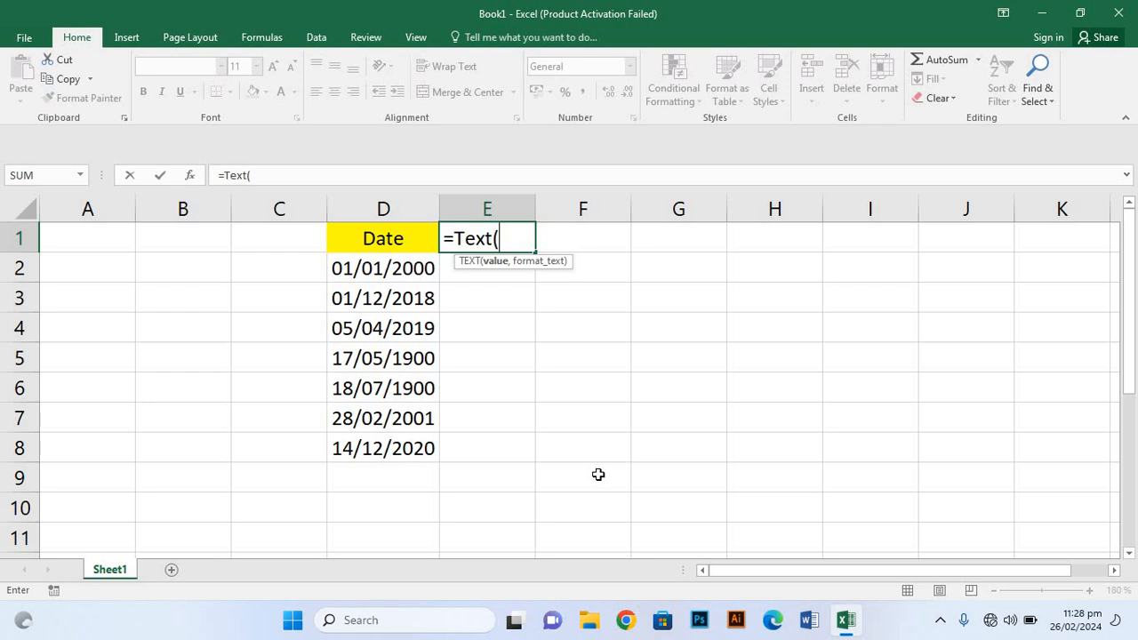
click(397, 268)
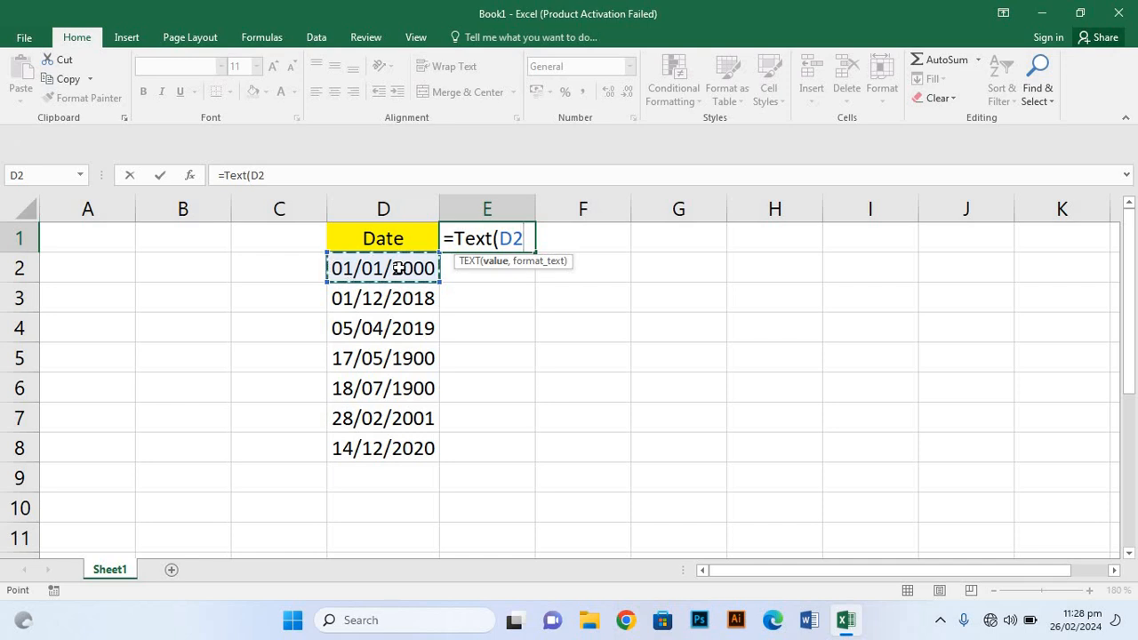
text(,)
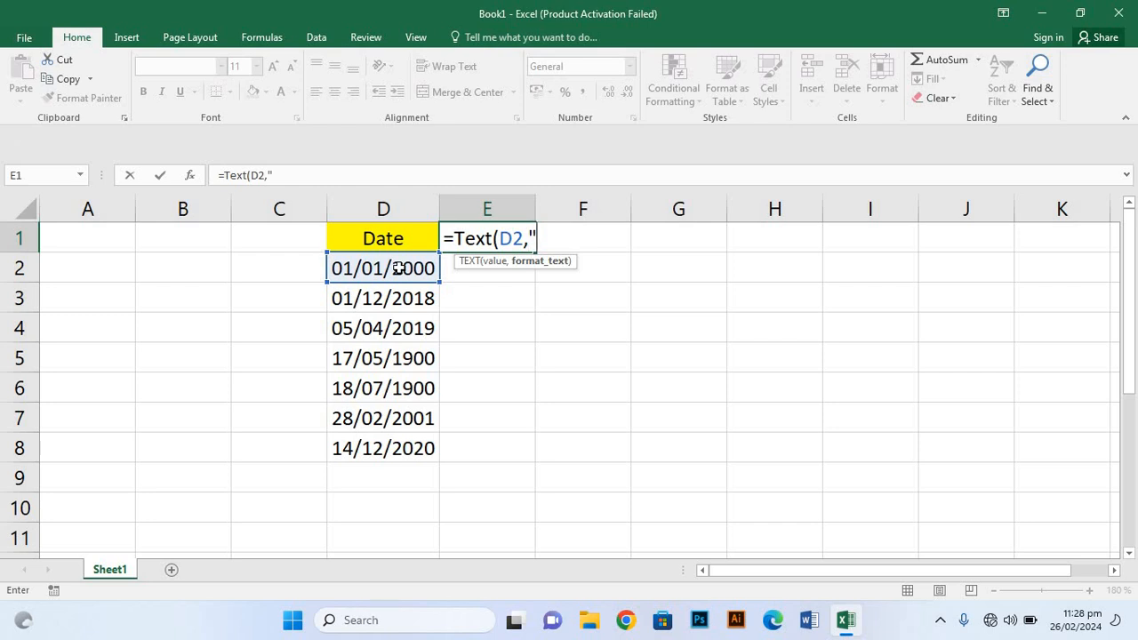
text(dddd)
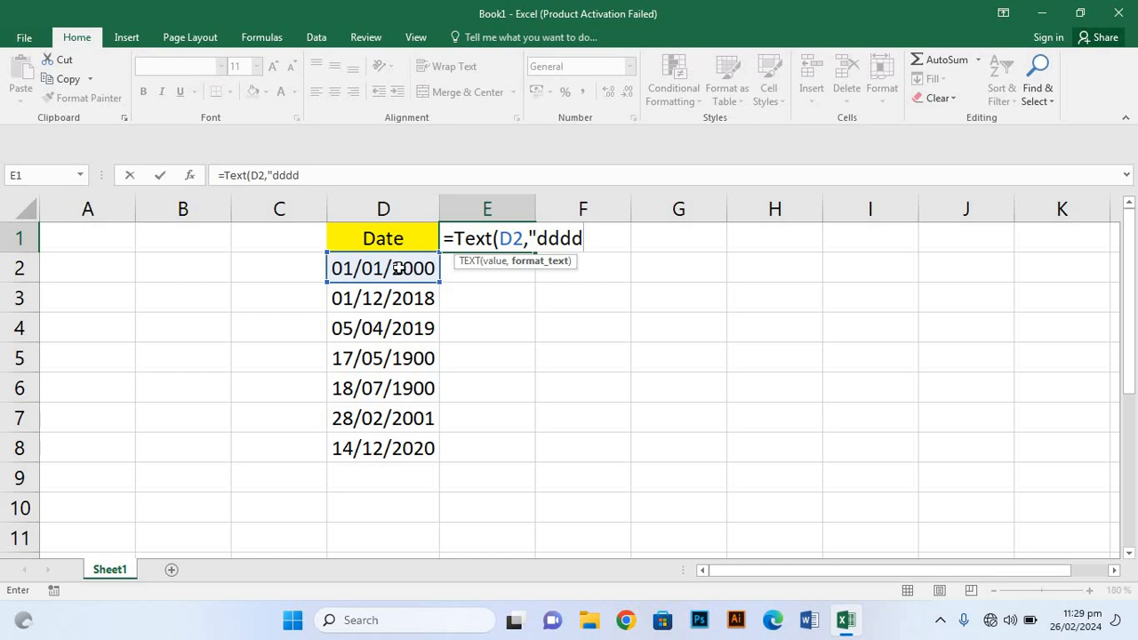
text("))
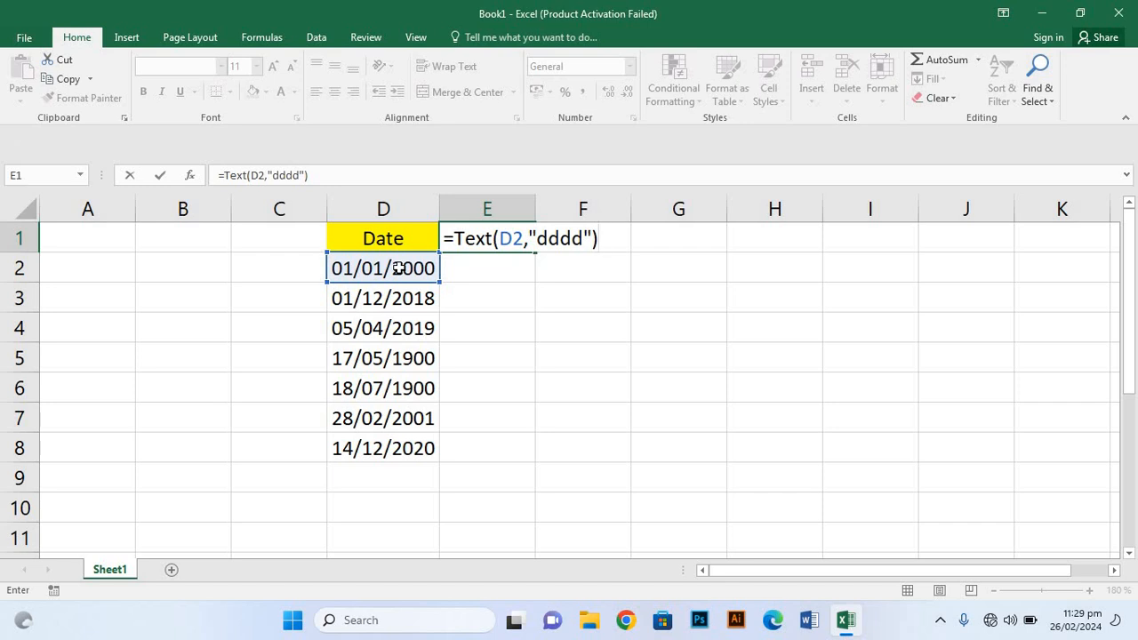
key(Return)
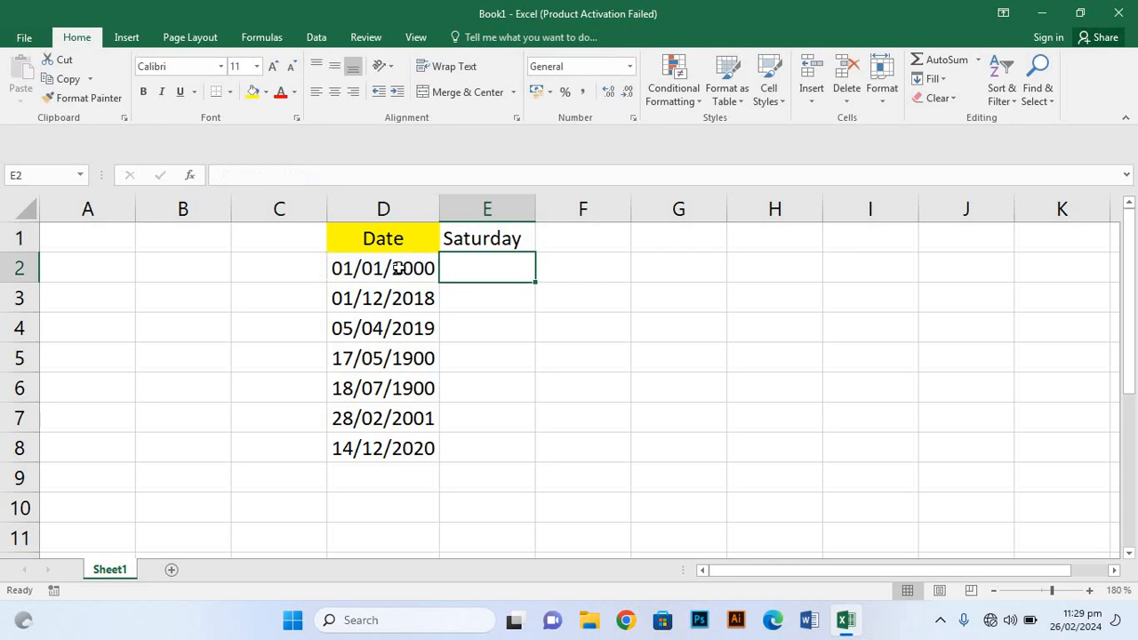
Fill the weekday formula from E1 down to E8 and widen column E to fit the longest day names
click(520, 243)
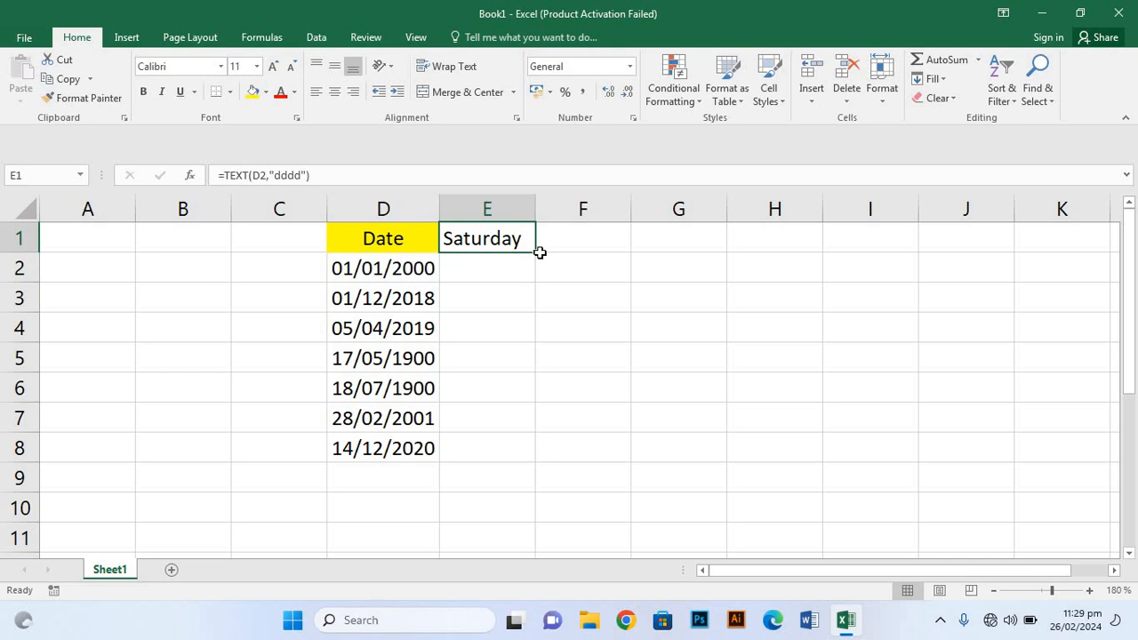
drag(540, 259, 539, 292)
click(518, 239)
drag(533, 251, 519, 471)
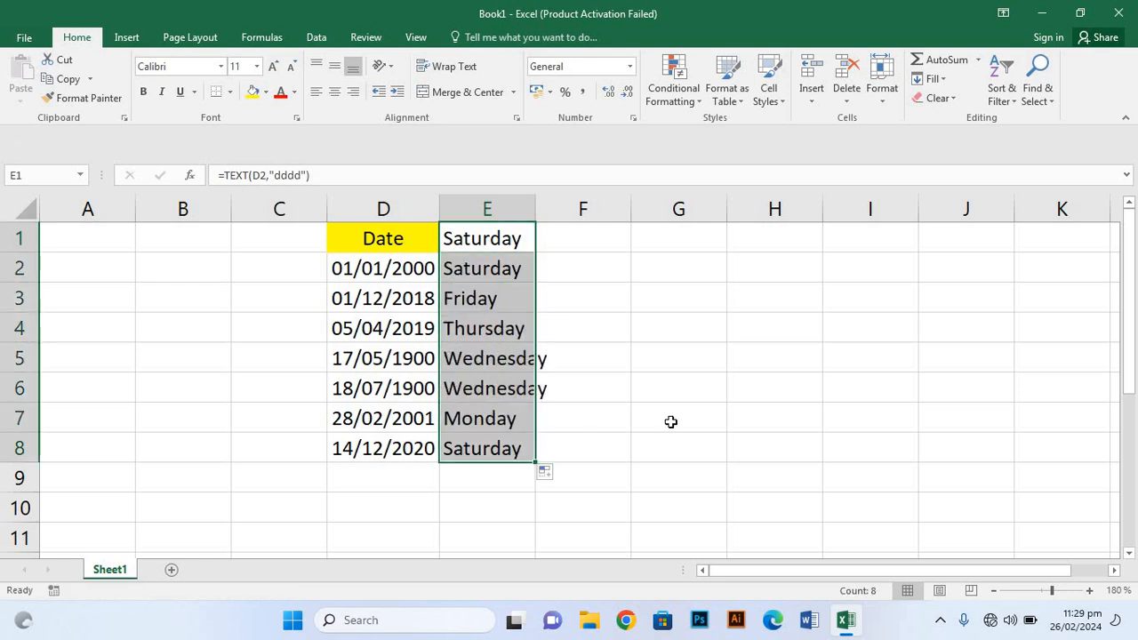
click(680, 329)
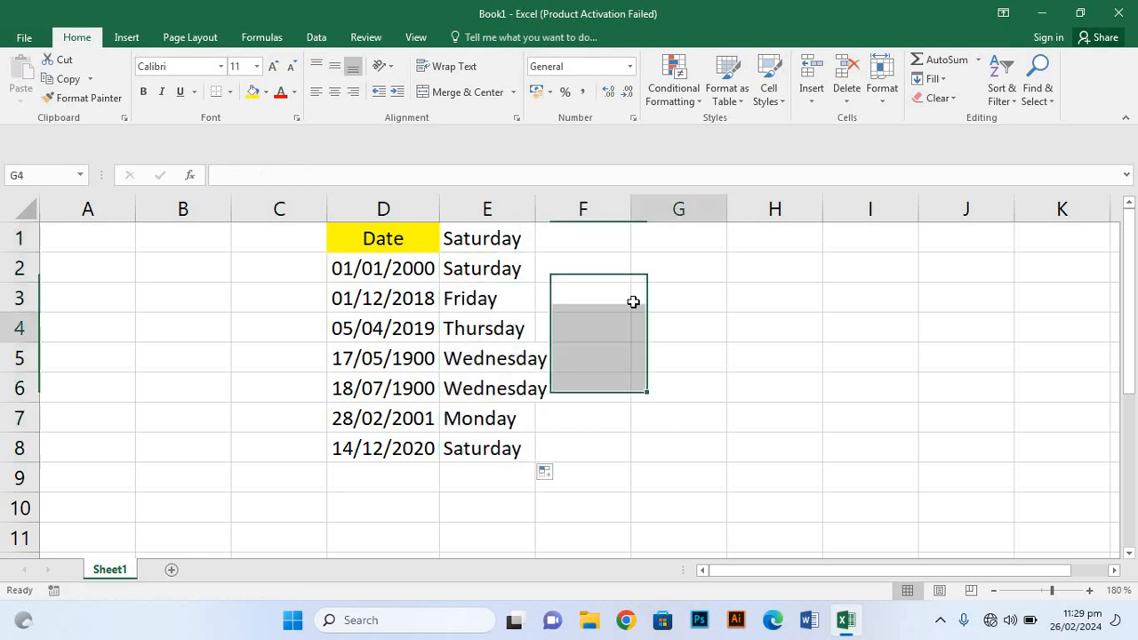
click(522, 238)
drag(531, 202, 560, 203)
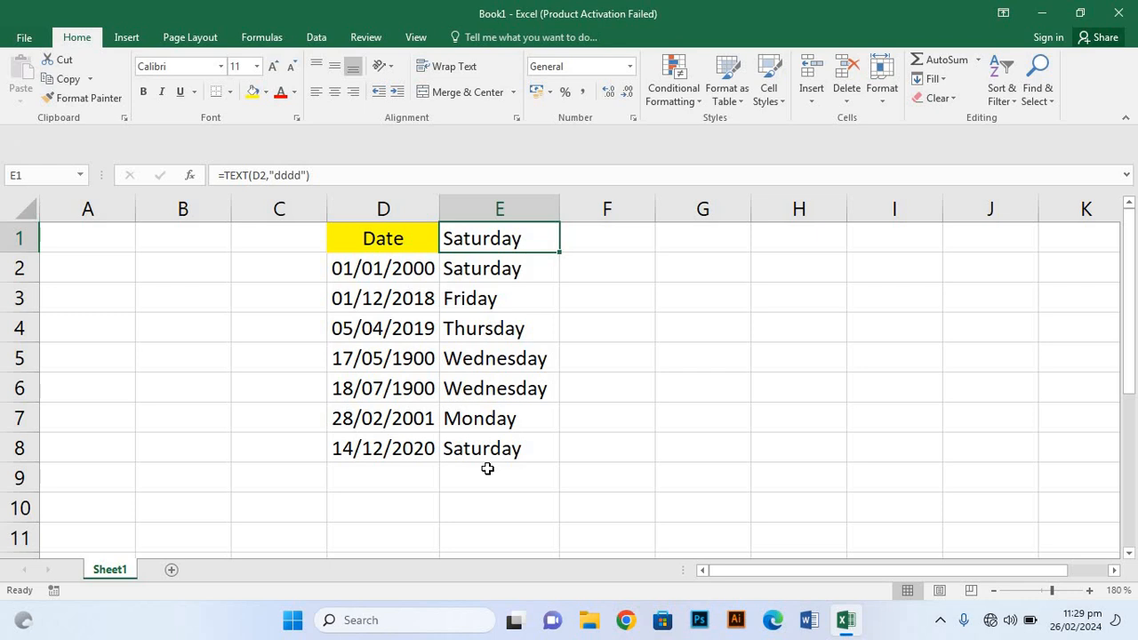
Enter 19/13/2024 in cell D9 below the existing dates
click(393, 480)
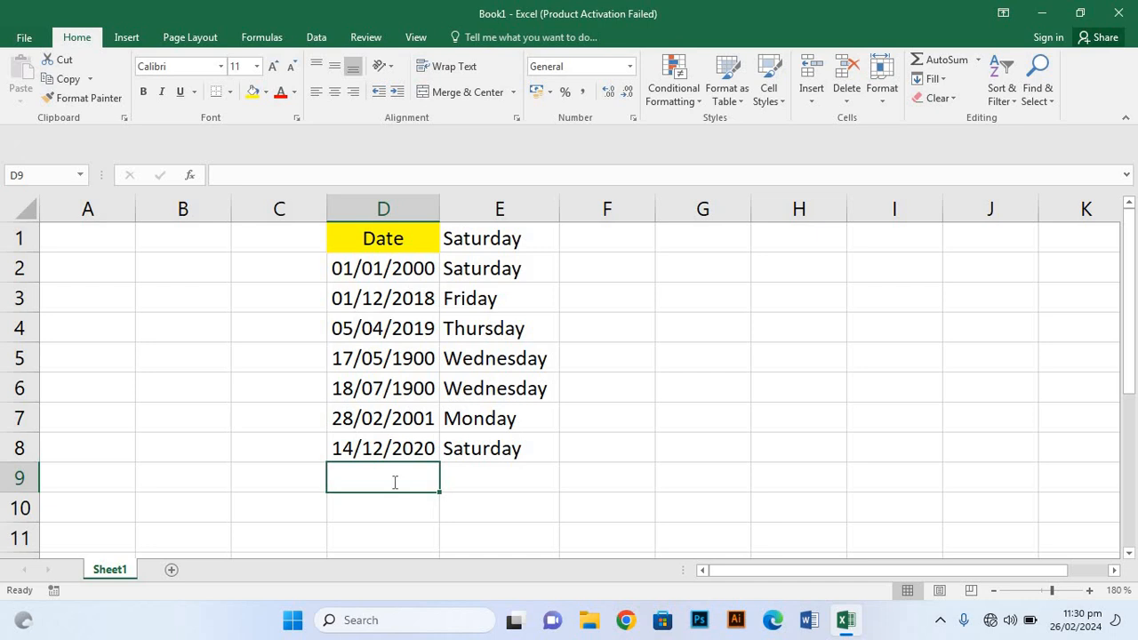
text(19)
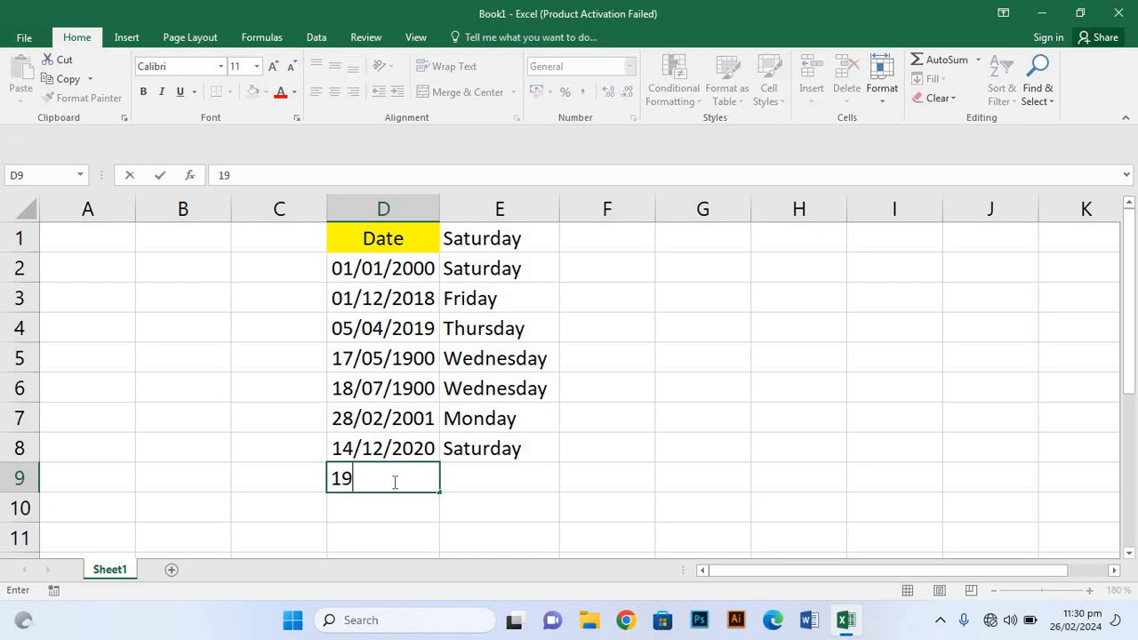
text(/13/2024)
key(Return)
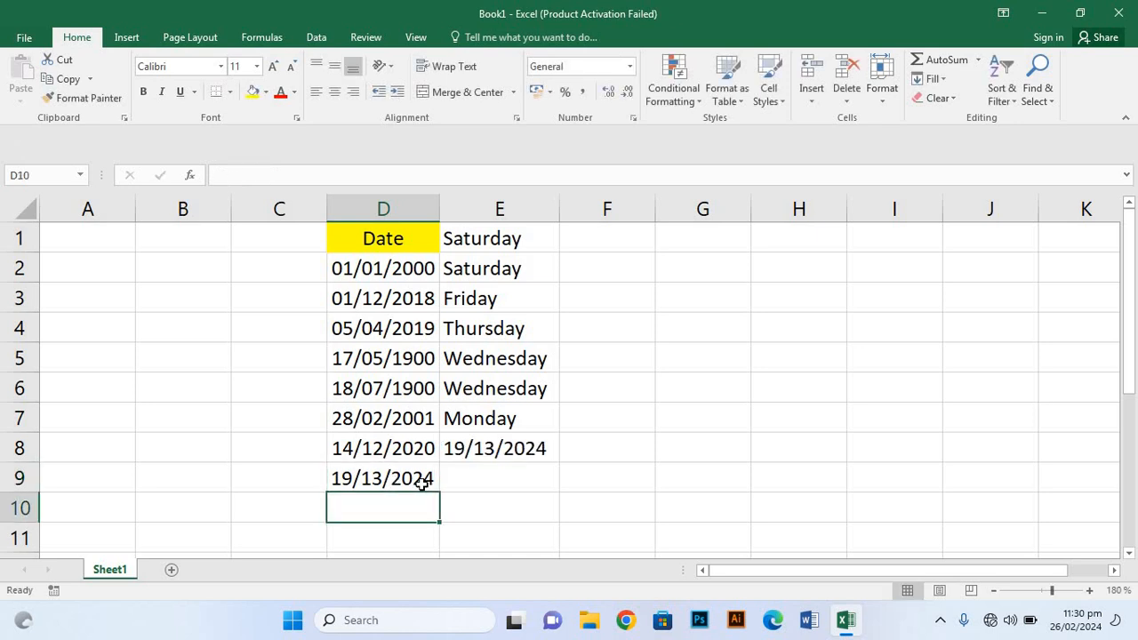
click(455, 480)
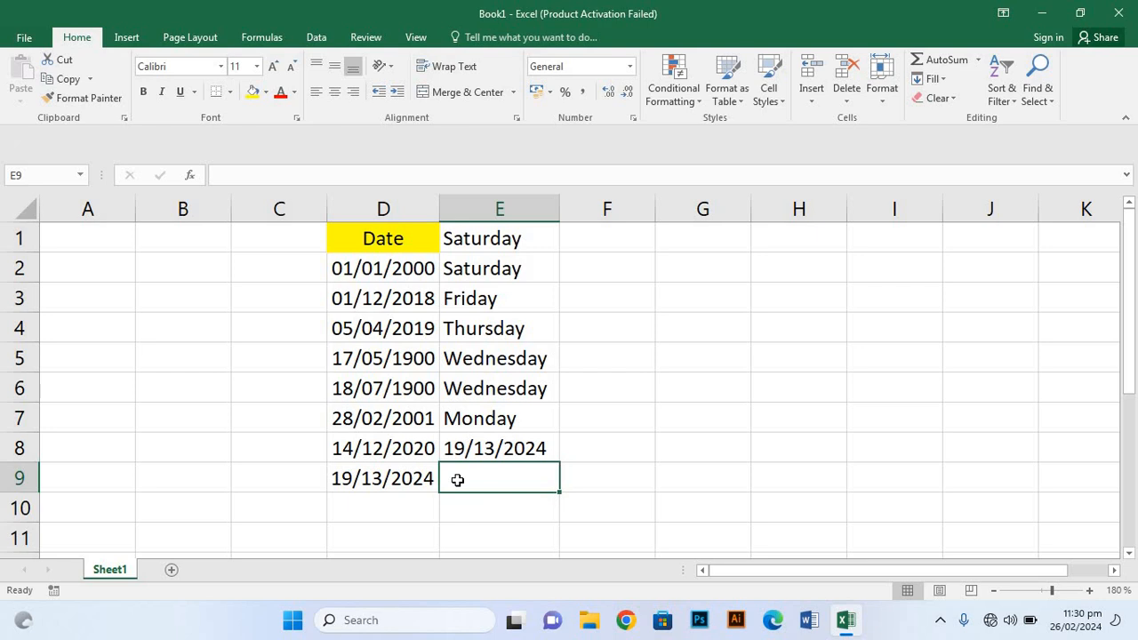
key(Return)
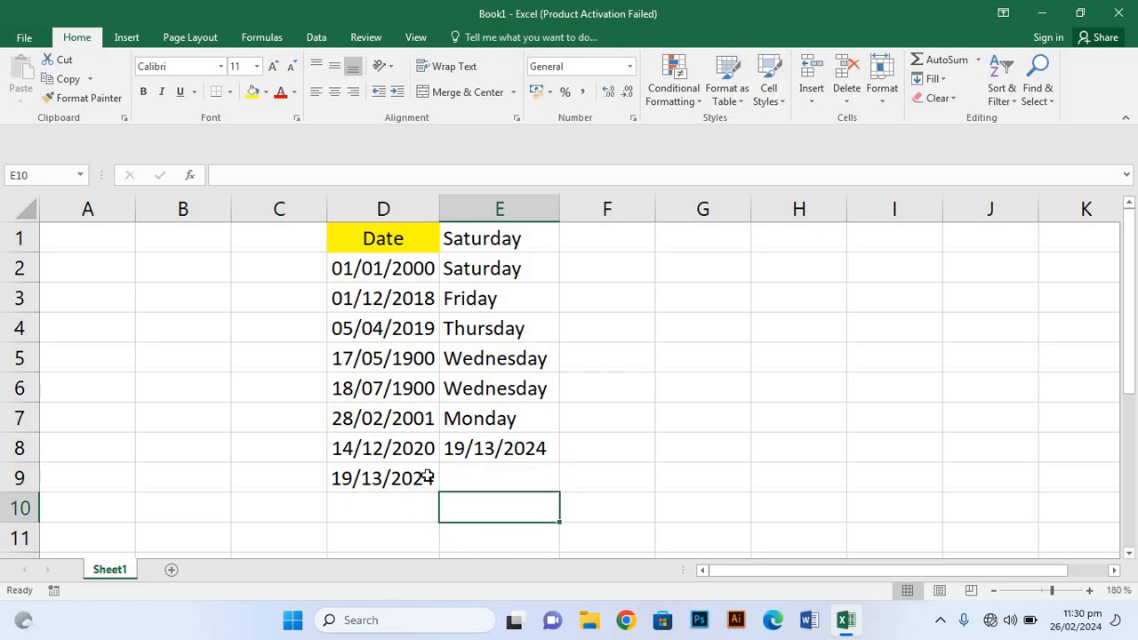